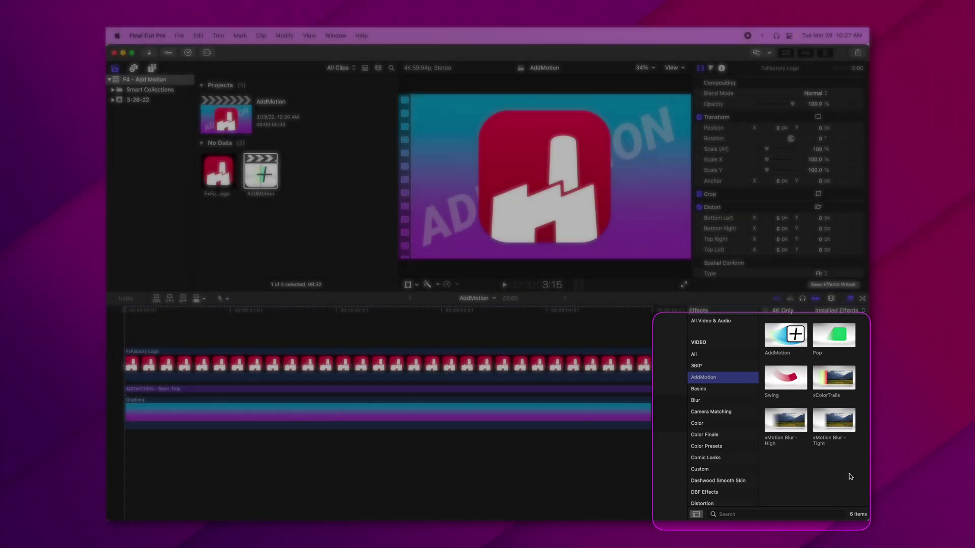
Browse to the AddMotion category among the installed titles
left_click(512, 302)
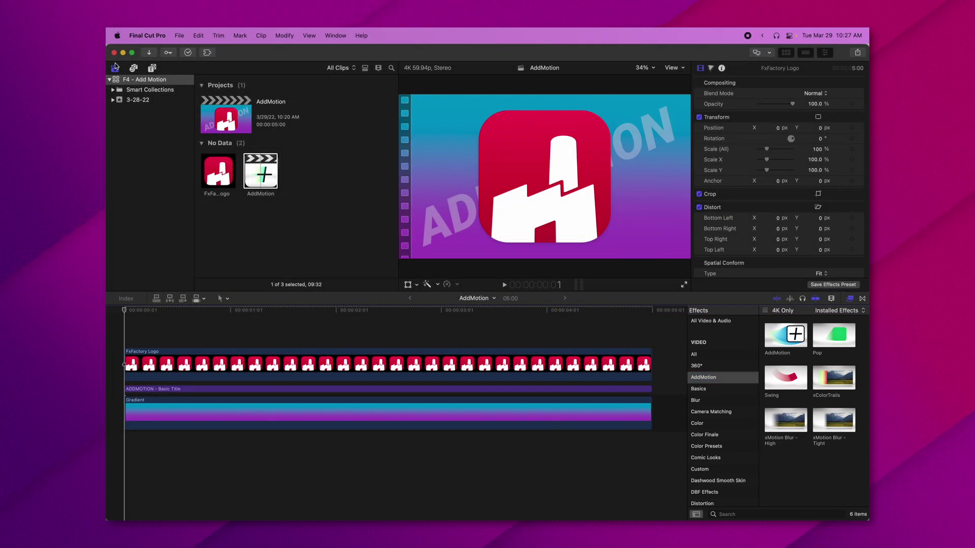
left_click(152, 69)
scroll(144, 152, "up", 5)
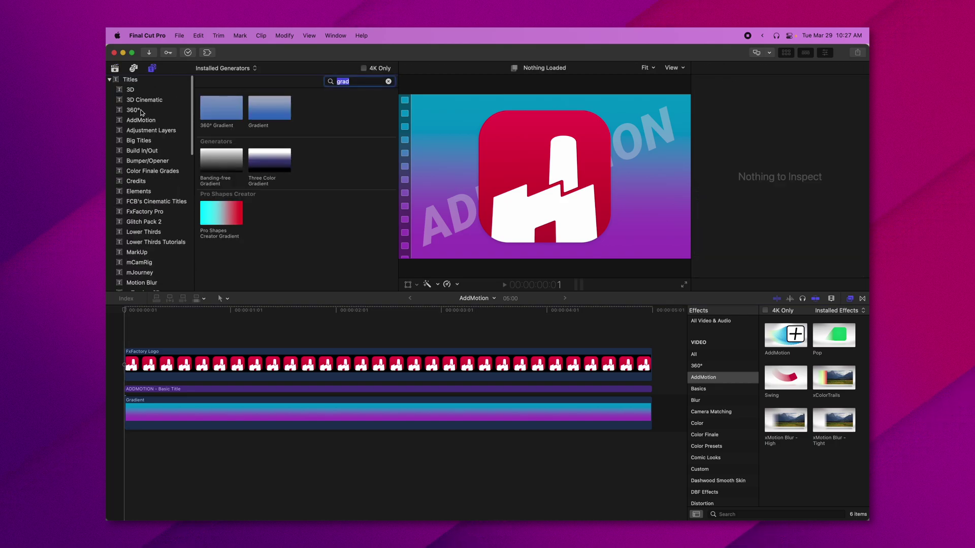
left_click(144, 123)
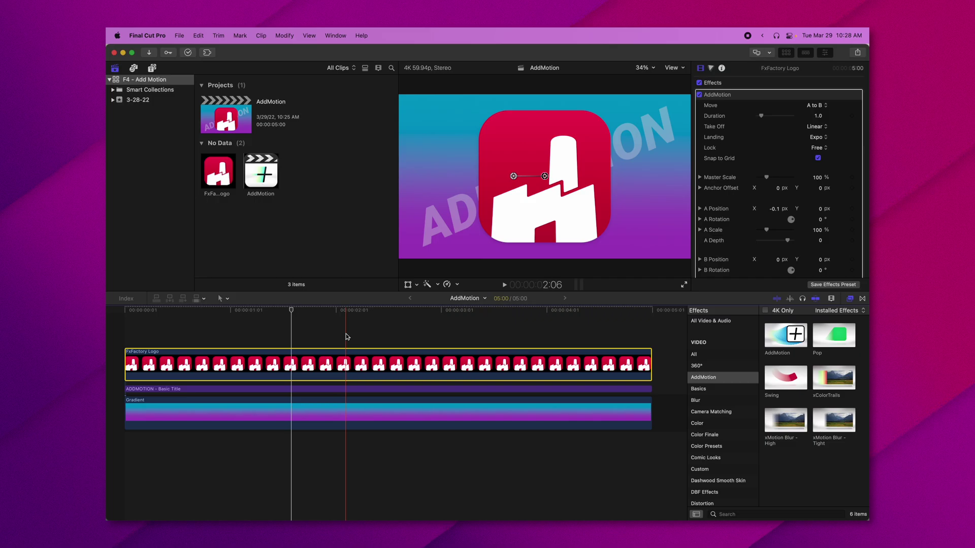
Remove the AddMotion effect from the FxFactory Logo clip in the timeline
left_click_drag(291, 310, 131, 310)
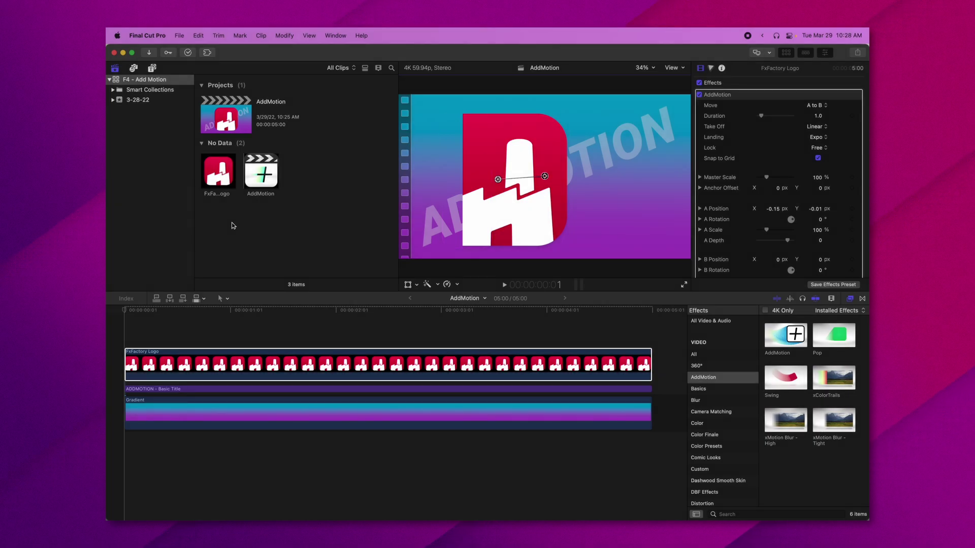
left_click(215, 169)
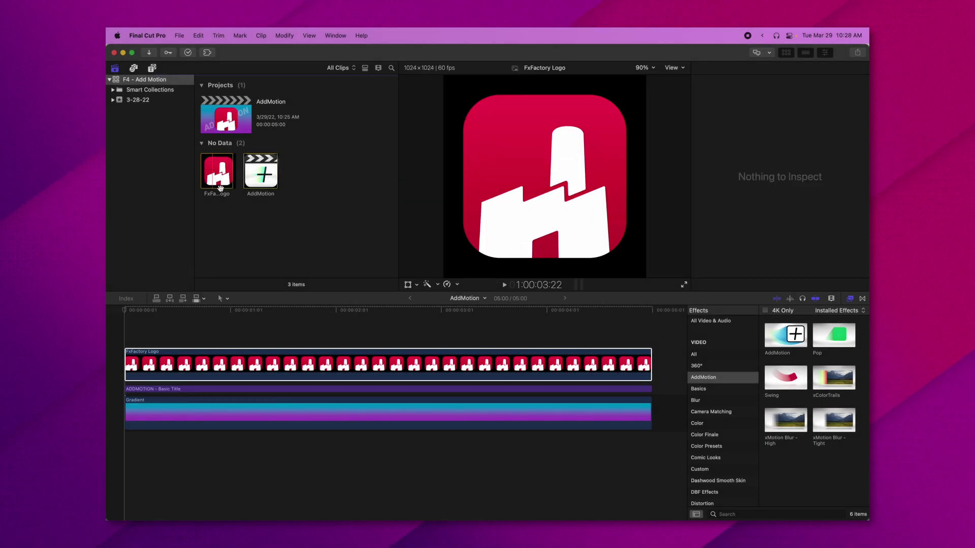
left_click(229, 351)
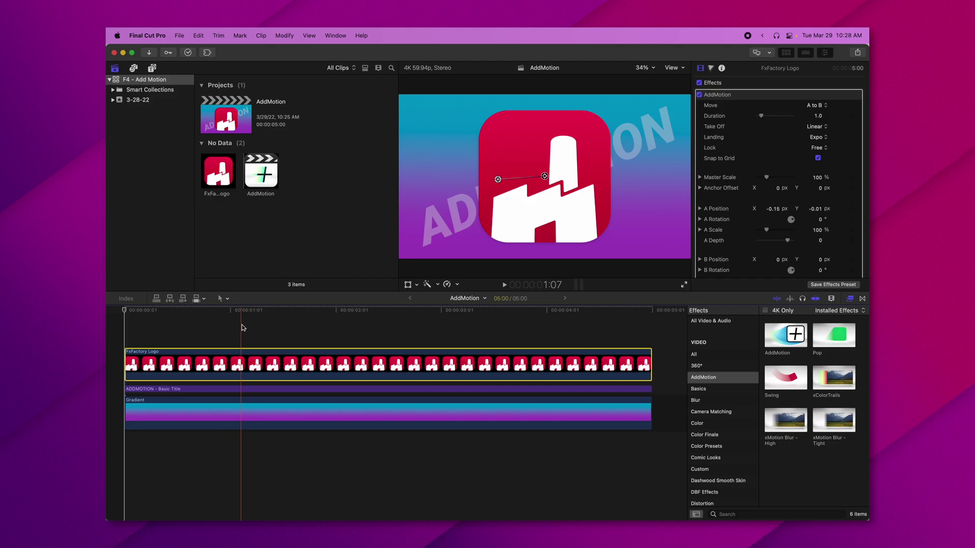
left_click(751, 95)
key("Delete")
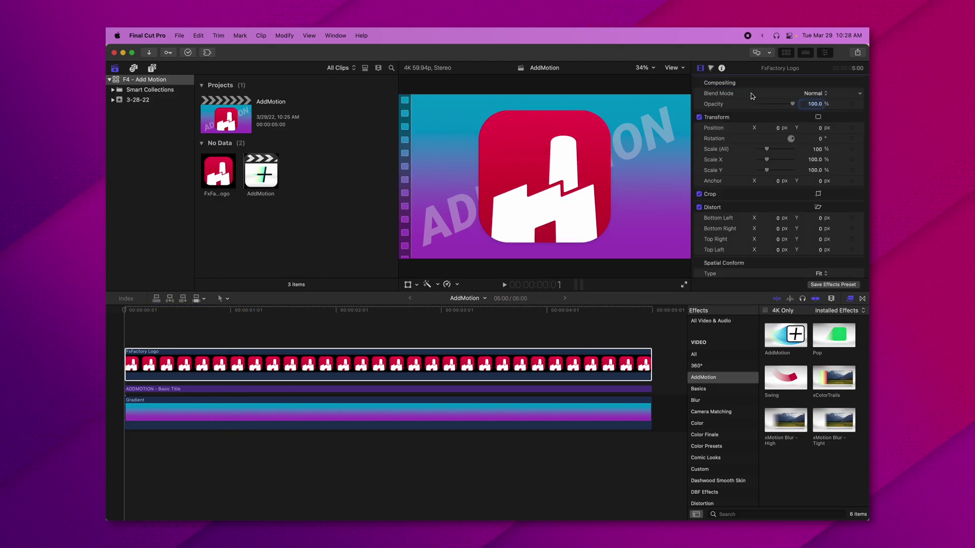
Turn the FxFactory Logo timeline clip into a compound clip named "FxFactory Logo" in the 3-28-22 event
left_click(194, 358)
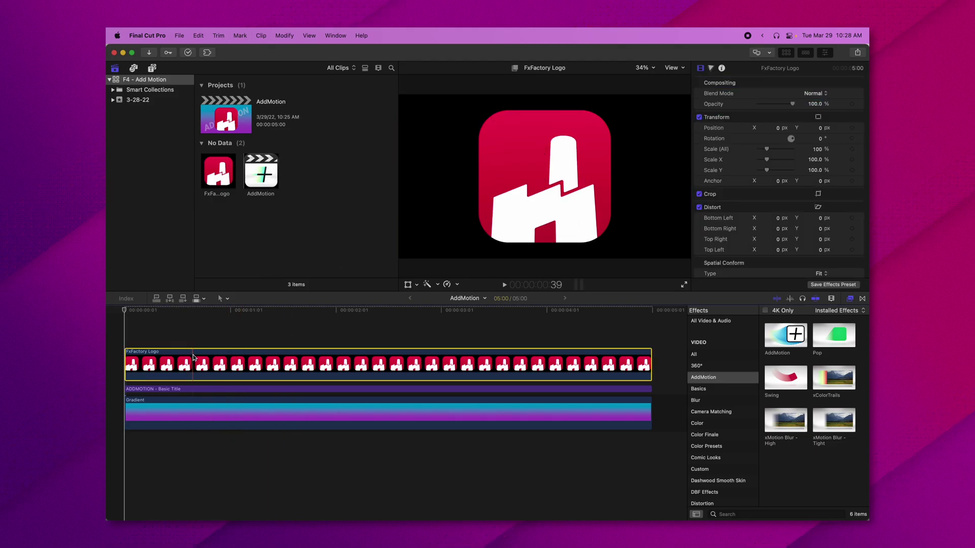
key("alt+g")
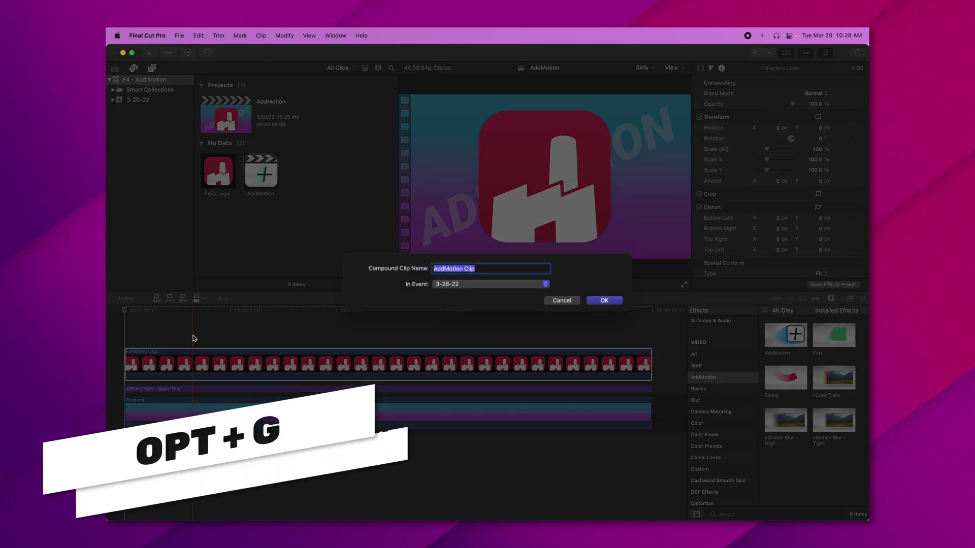
left_click(554, 301)
right_click(477, 361)
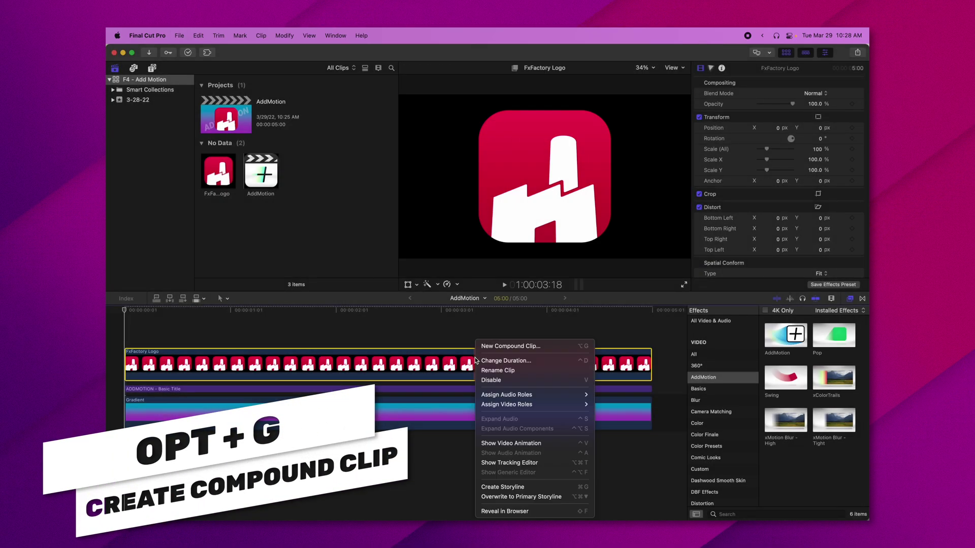
left_click(510, 344)
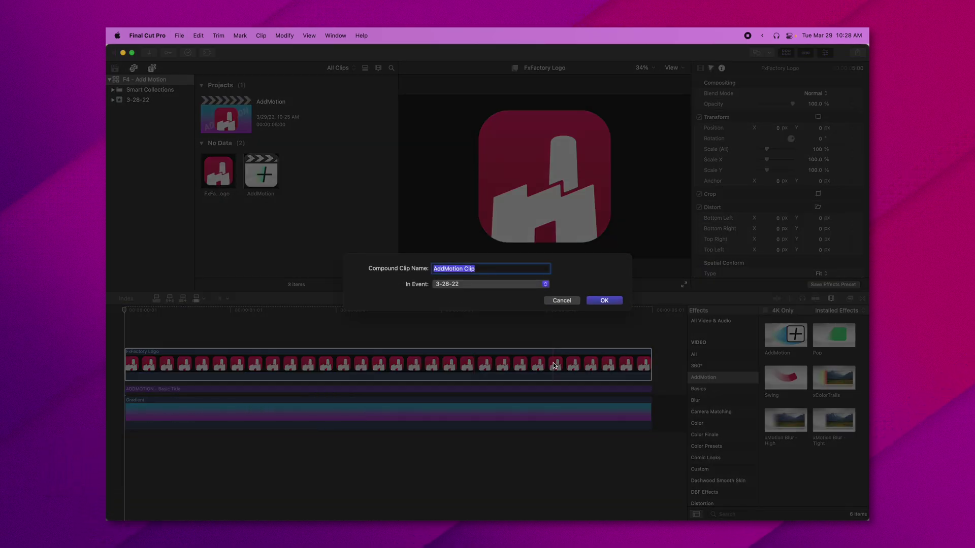
type("FxFact")
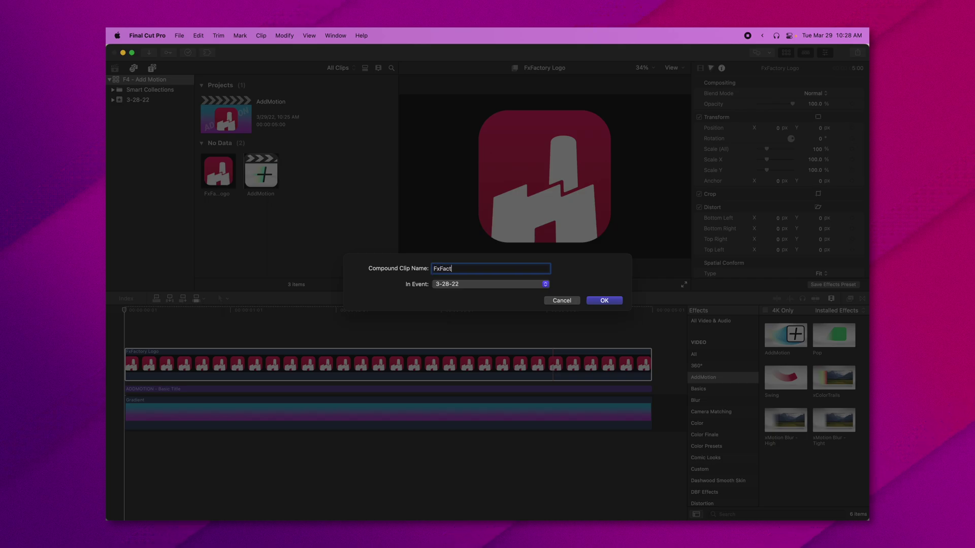
type("ory Logo")
key("Return")
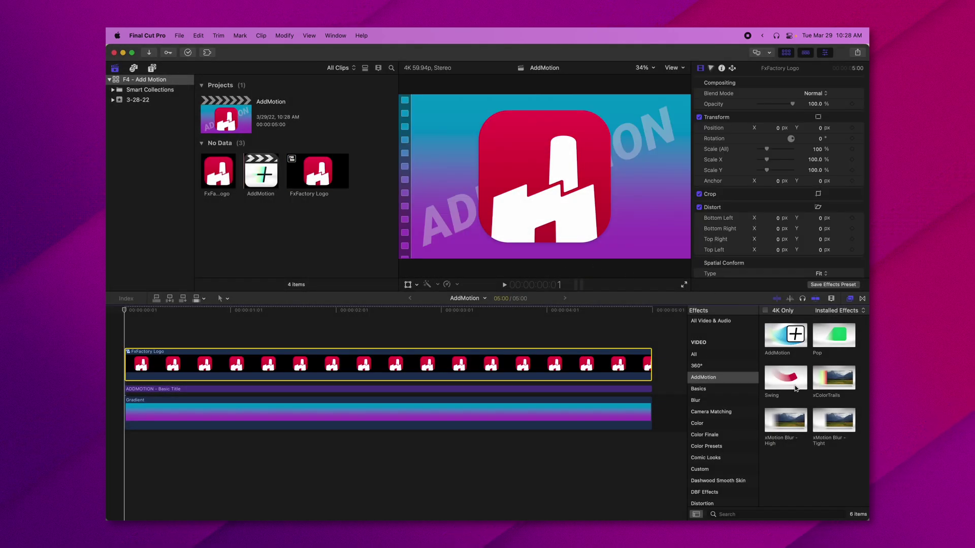
Apply the AddMotion video effect to the FxFactory Logo compound clip and play the timeline
left_click_drag(776, 337, 386, 363)
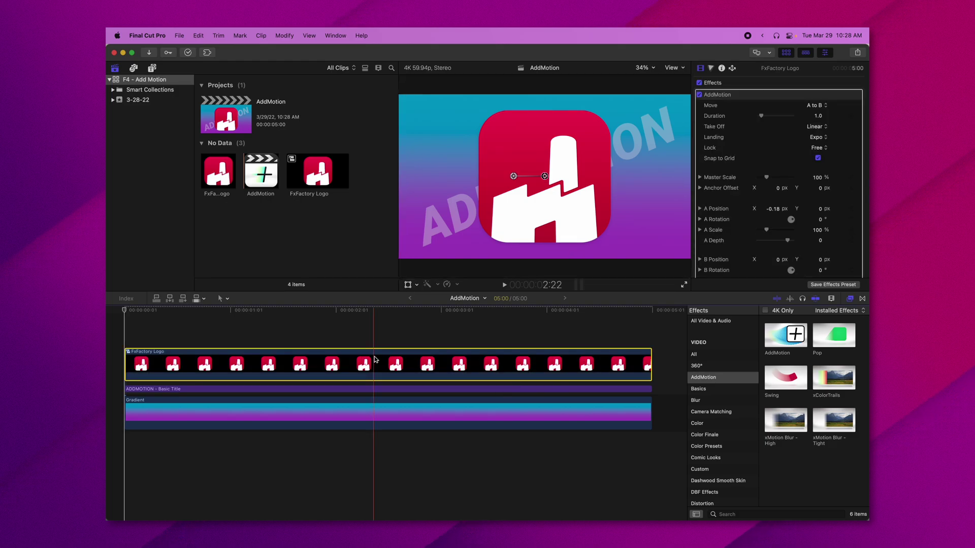
key("space")
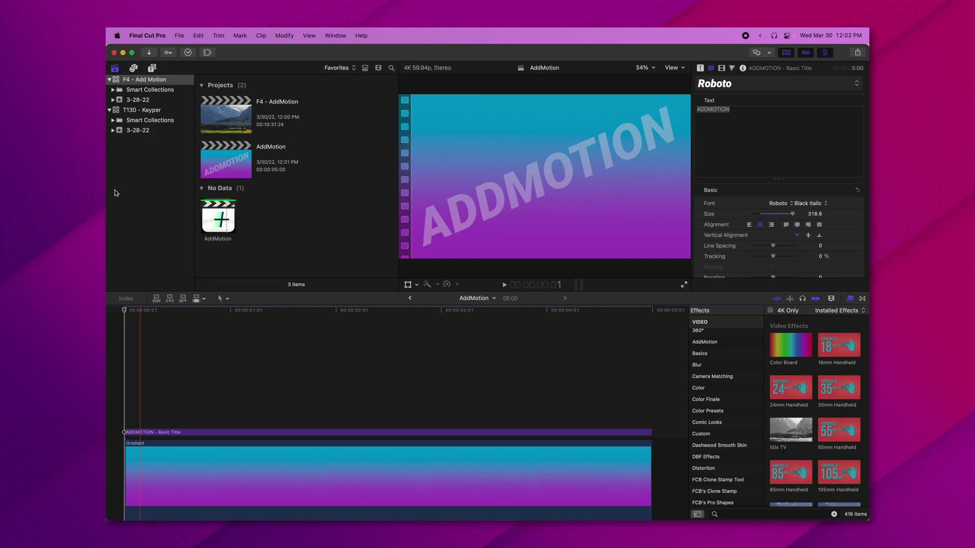
Add the Drop Zone title from Adjustment Layers above the ADDMOTION title, starting at the beginning of the timeline
left_click(151, 70)
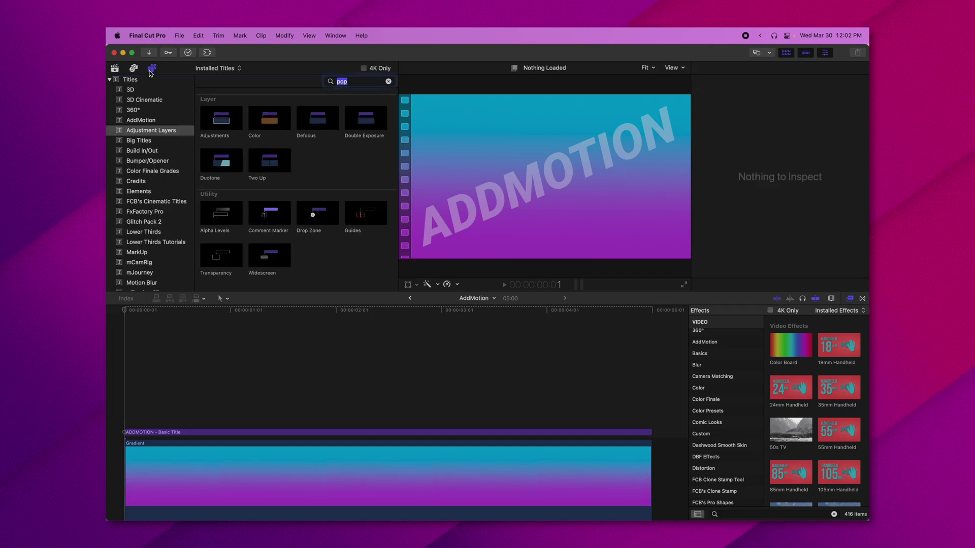
left_click(147, 131)
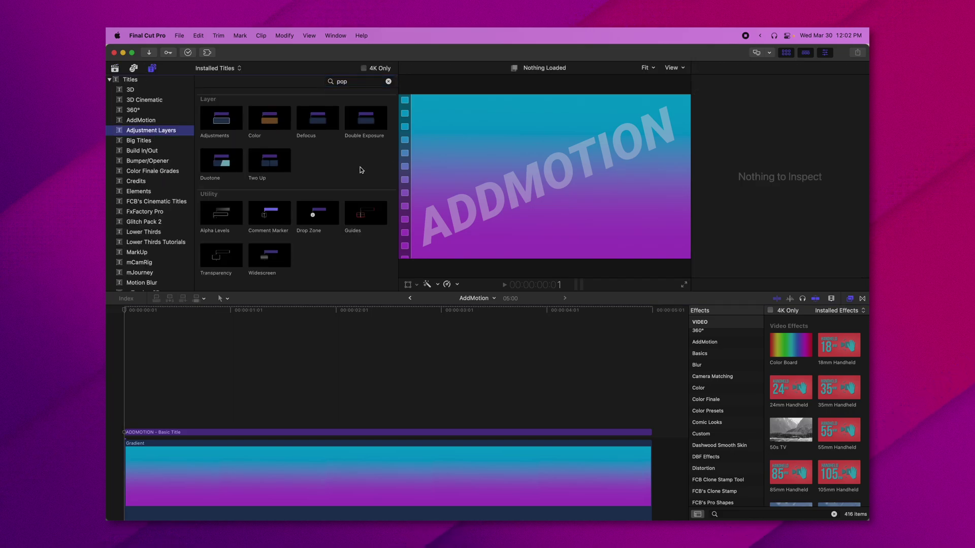
left_click_drag(321, 207, 122, 378)
key("super+1")
key("super+4")
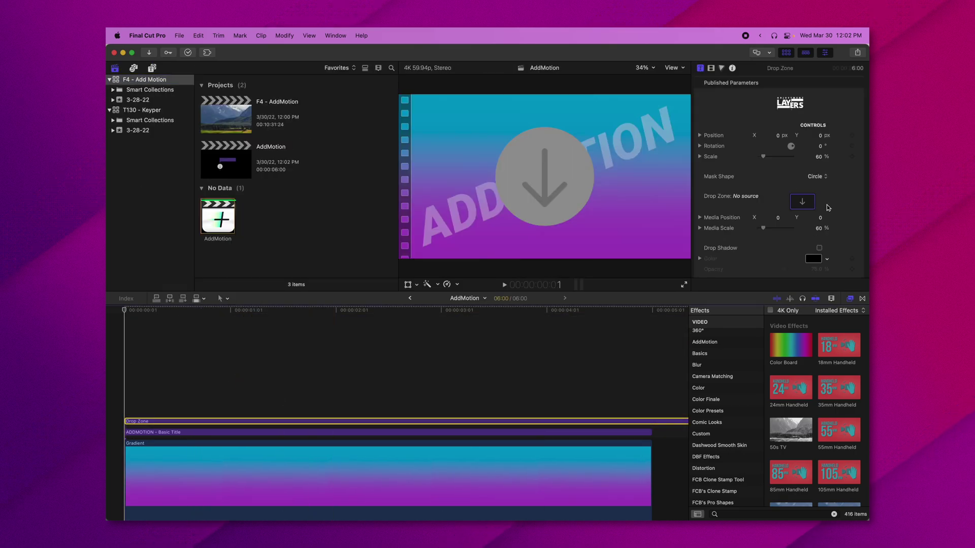
Fill the Drop Zone with the AddMotion icon clip, and size it with Media Scale 20% and Scale 111%
left_click(798, 200)
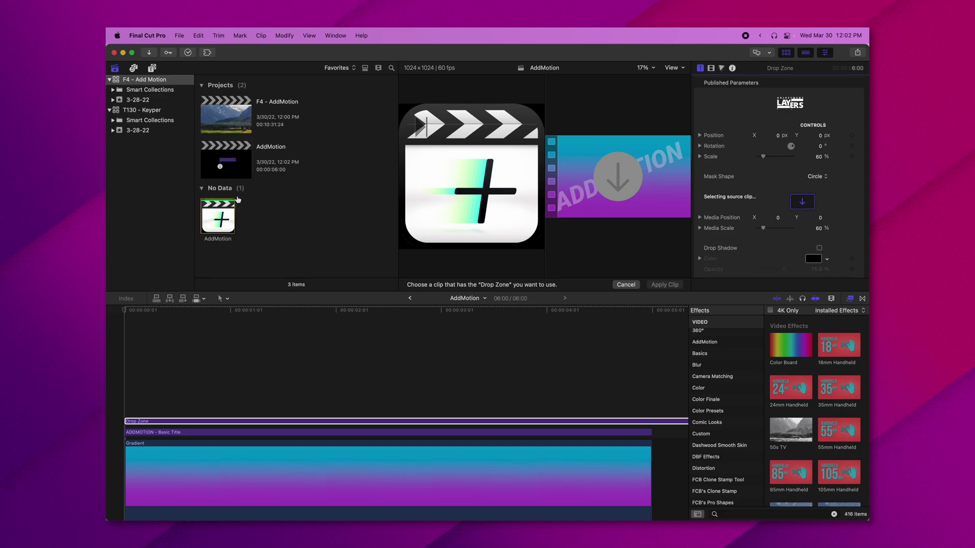
left_click(226, 207)
left_click(677, 287)
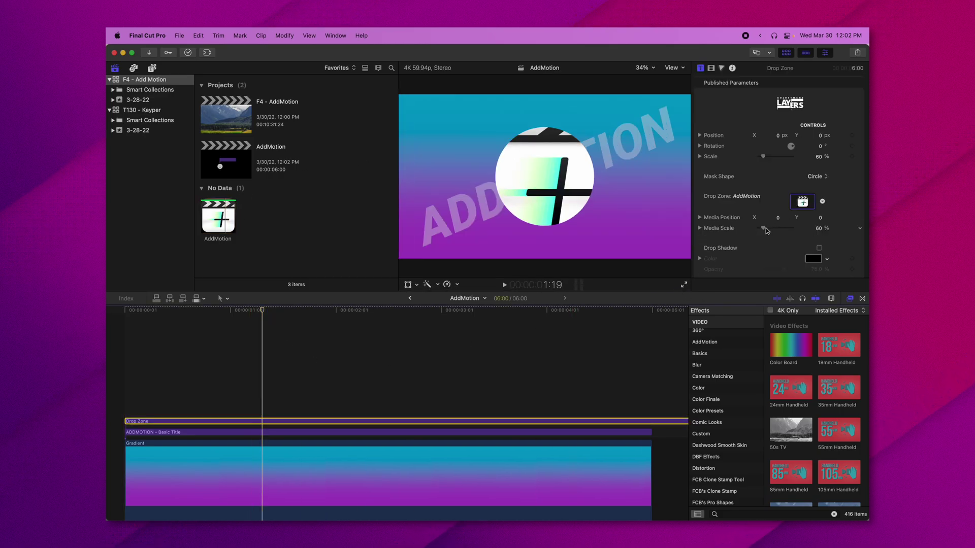
left_click_drag(767, 231, 761, 231)
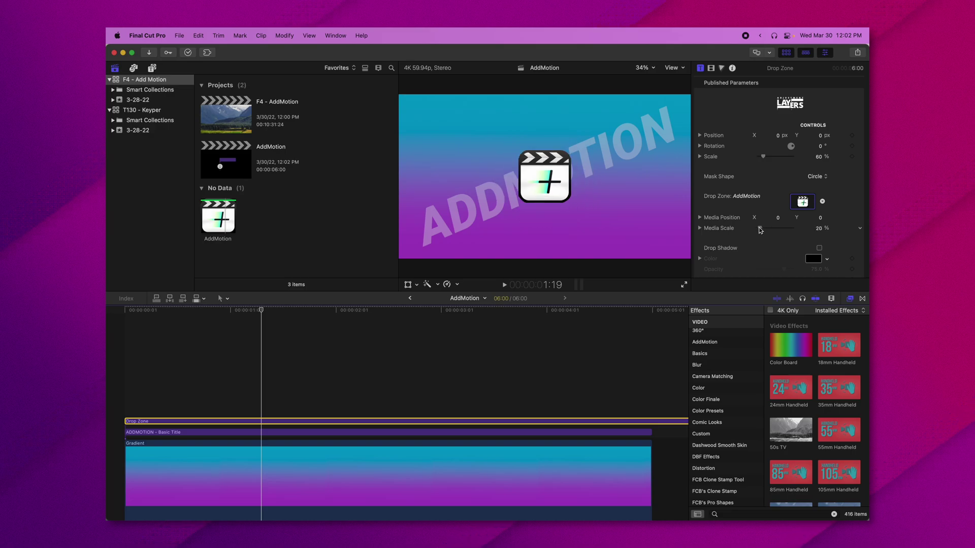
left_click_drag(767, 157, 771, 158)
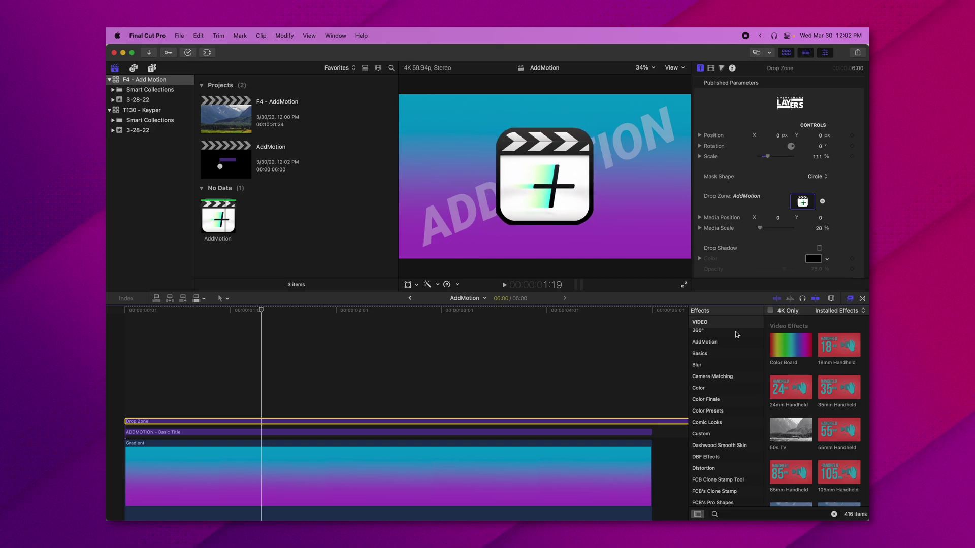
Find the AddMotion effect by searching "add", apply it to the Drop Zone title, and shorten the title's end
left_click(759, 516)
type("add")
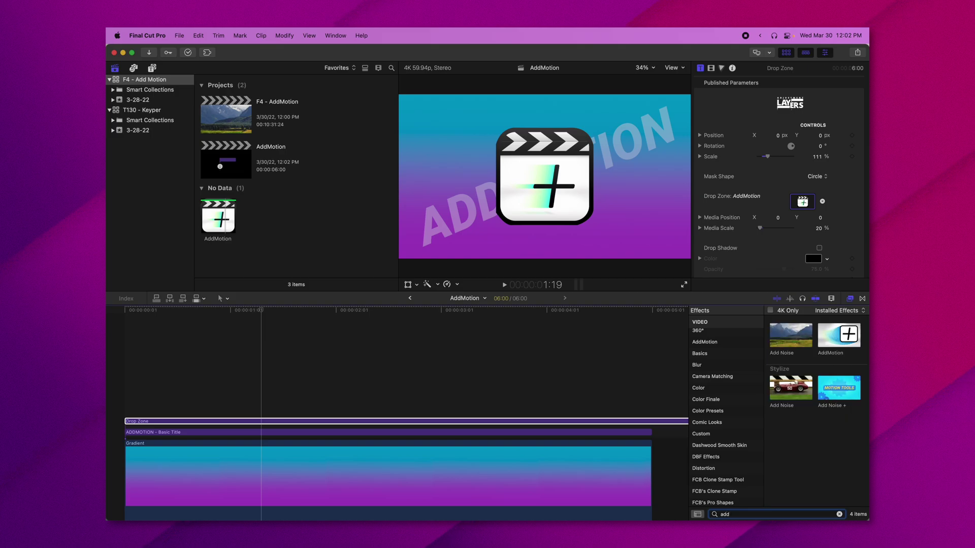
left_click_drag(832, 337, 557, 406)
key("super+minus")
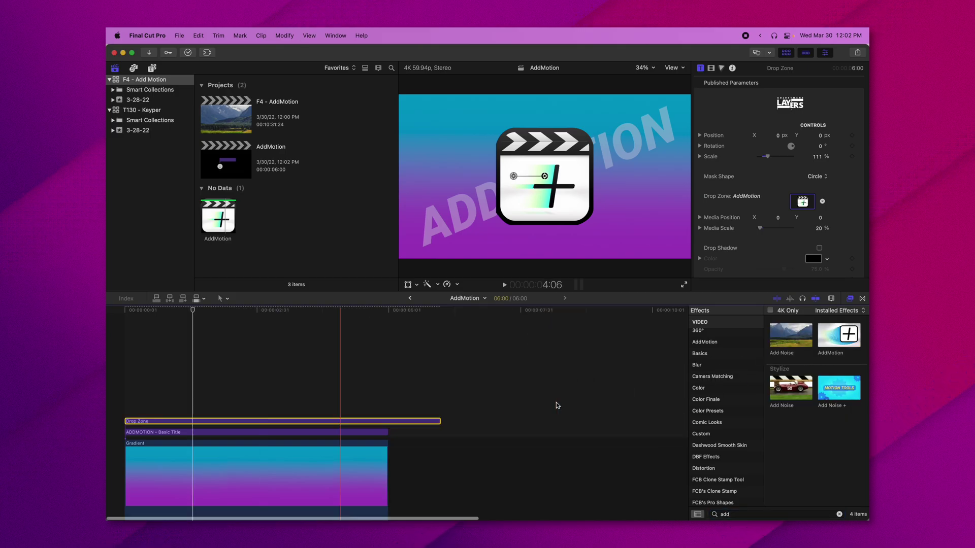
left_click_drag(443, 420, 346, 420)
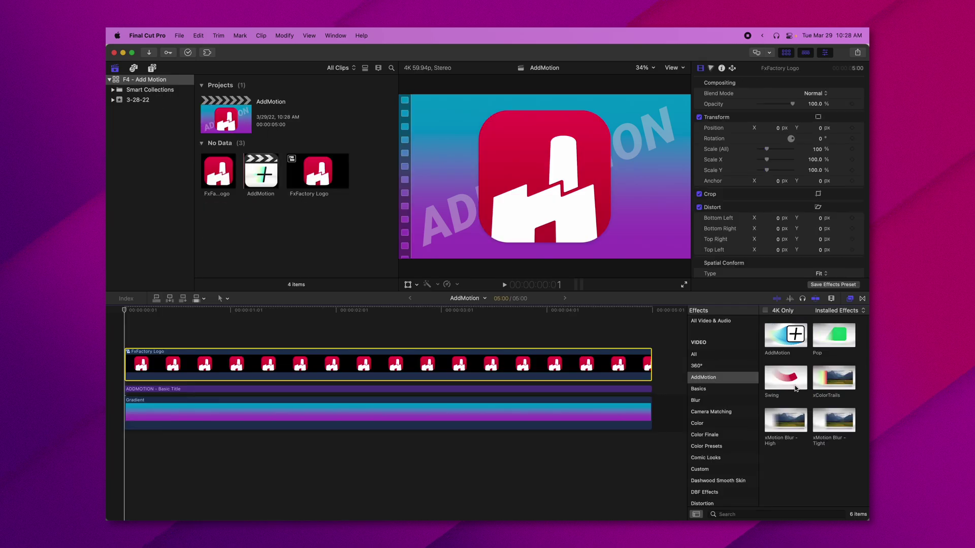
Apply AddMotion to the FxFactory Logo compound clip and move its A point left to about X -0.36, Y -0.02
left_click_drag(773, 345, 382, 361)
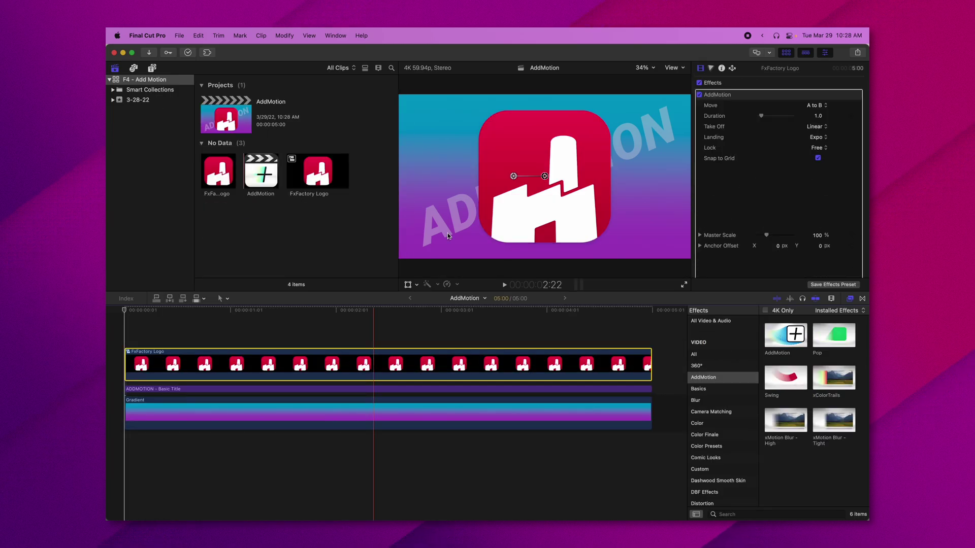
left_click_drag(514, 176, 482, 180)
left_click(124, 314)
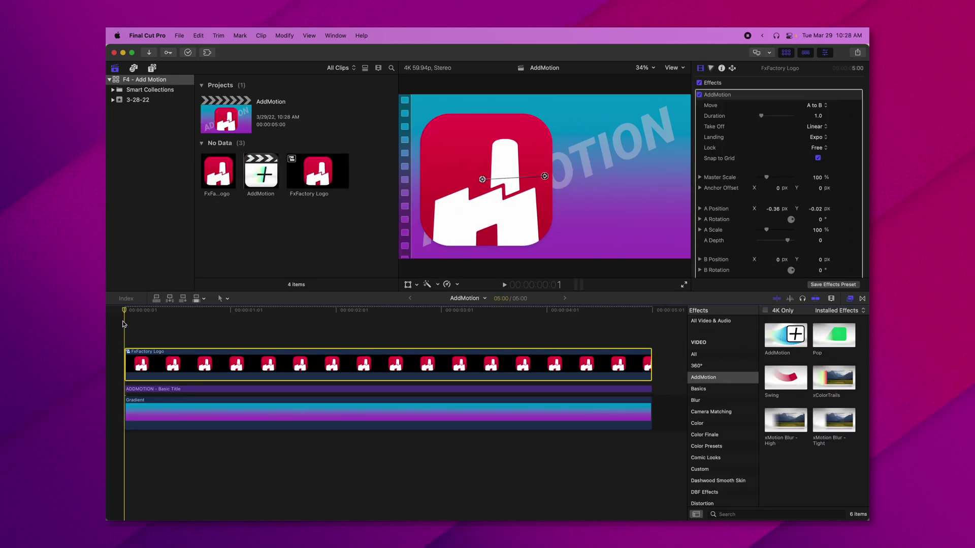
Play the FxFactory Logo clip to preview its move from A to B
key("space")
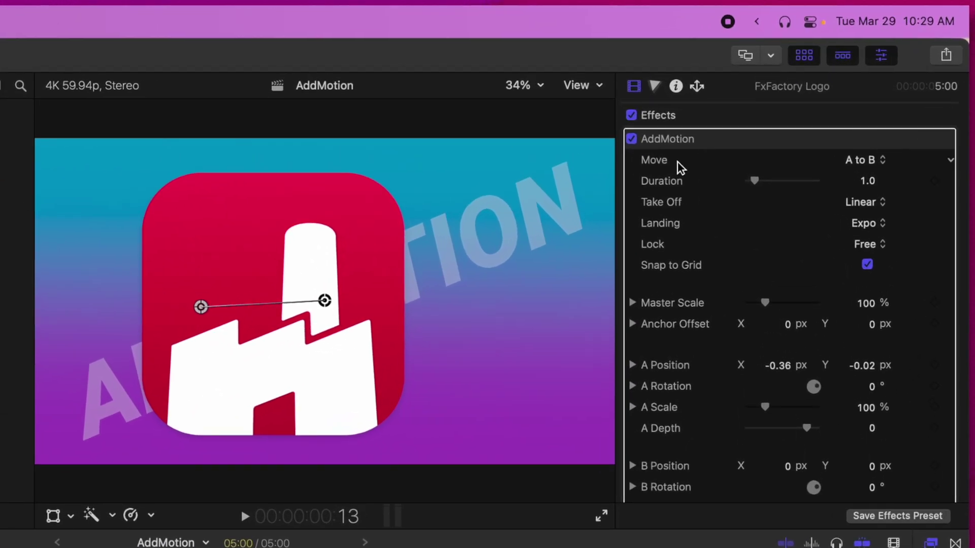
left_click(717, 109)
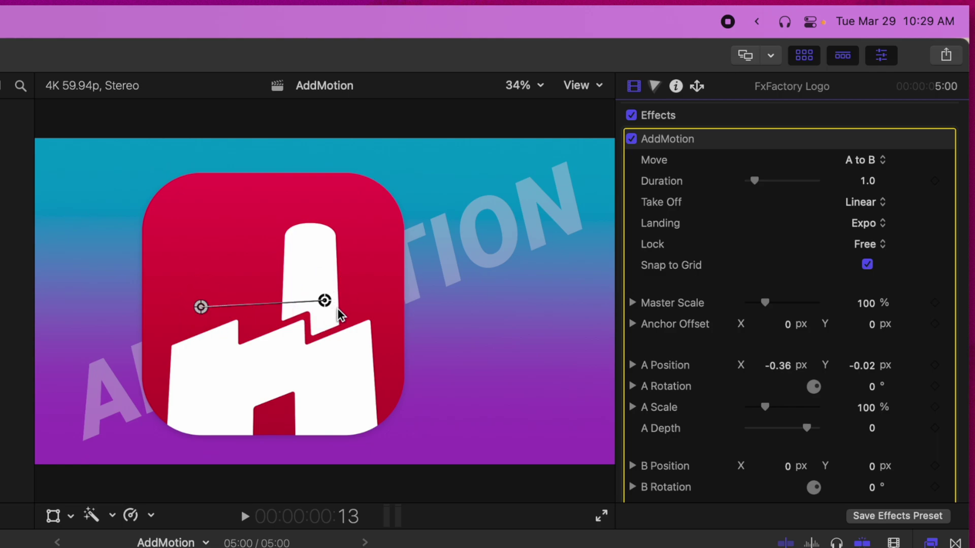
left_click(243, 513)
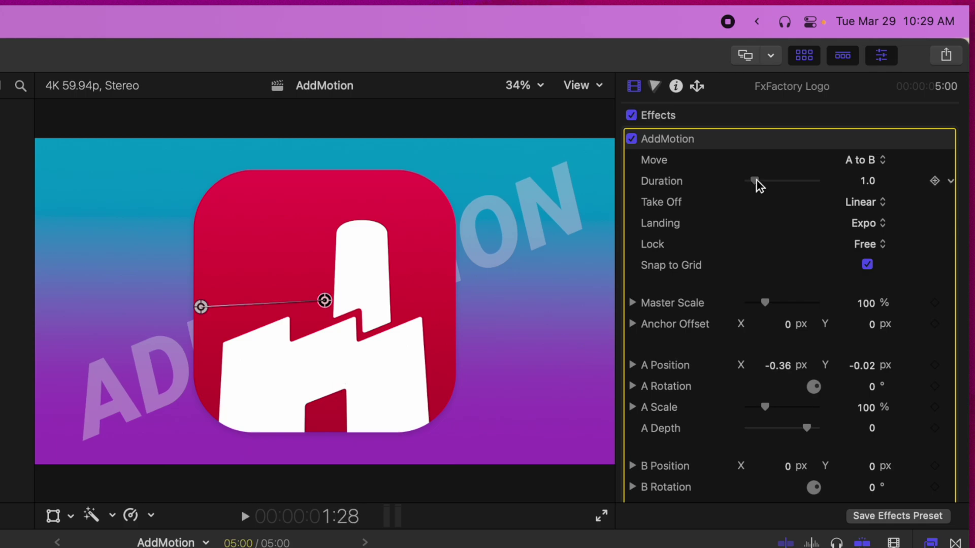
Try a Duration of 3.59 for the AddMotion effect and play the slower move
left_click_drag(770, 180, 777, 181)
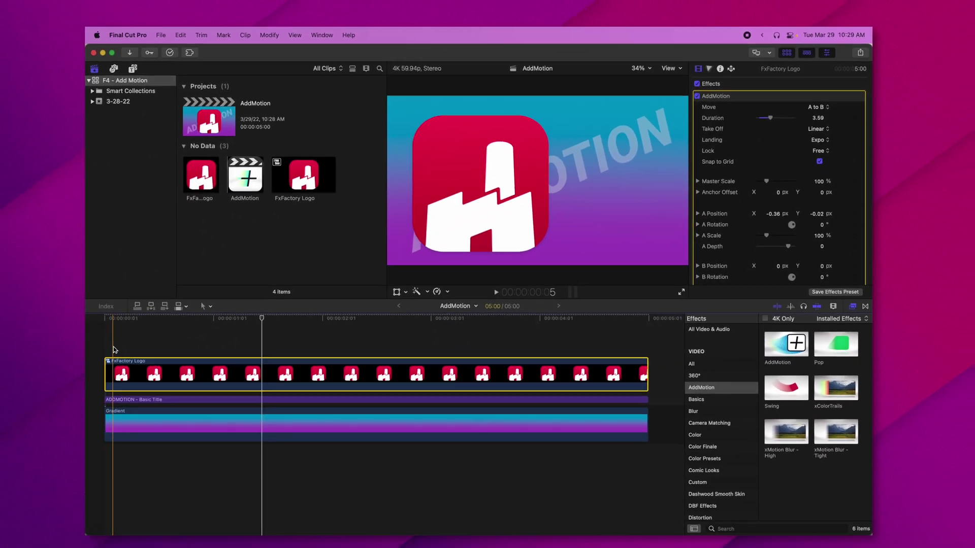
key("space")
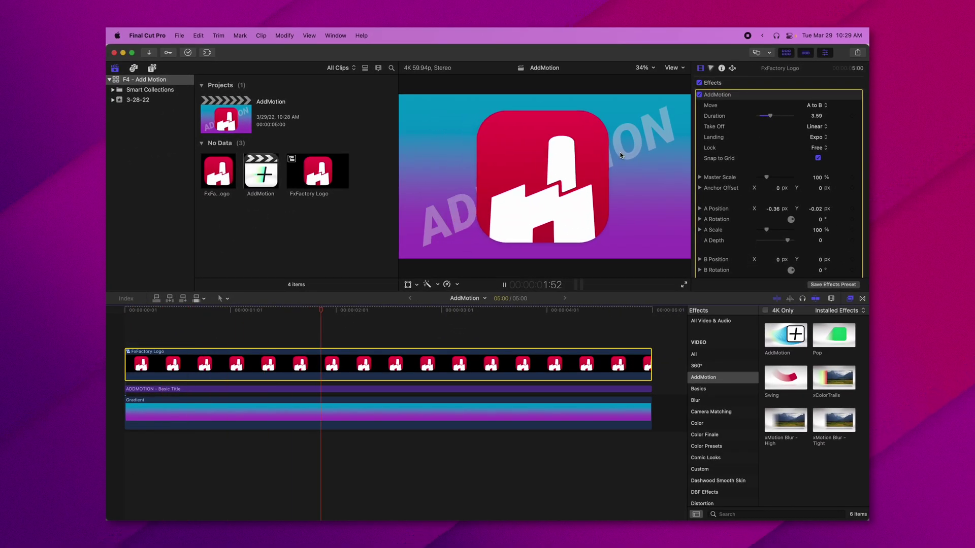
key("space")
Set the AddMotion effect's Duration to 1.0 and its Take Off to Back
left_click(813, 116)
type("1")
key("Return")
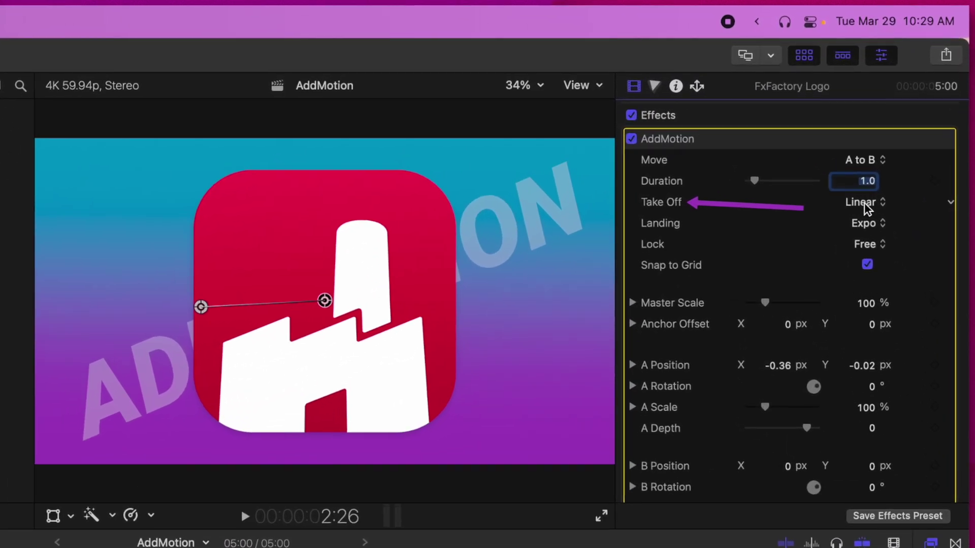
left_click(865, 203)
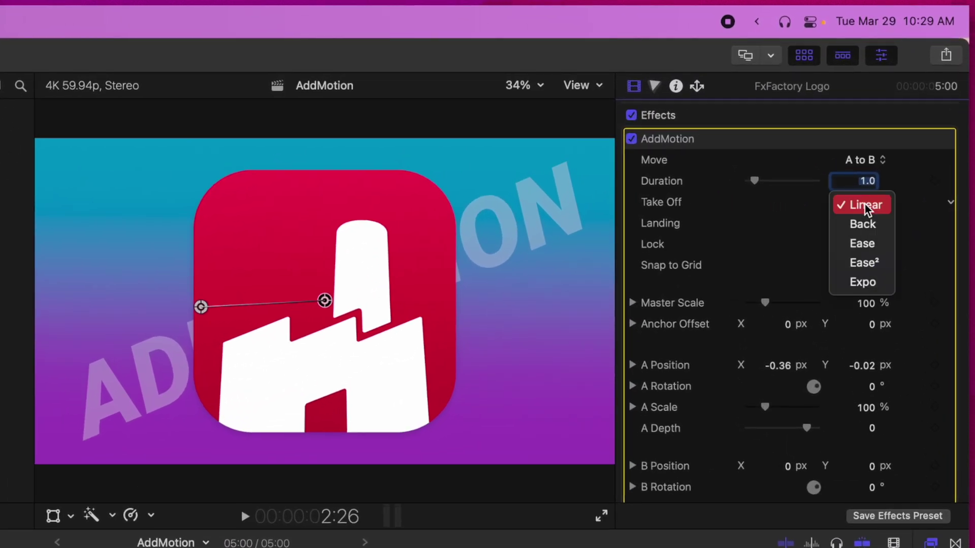
left_click(861, 224)
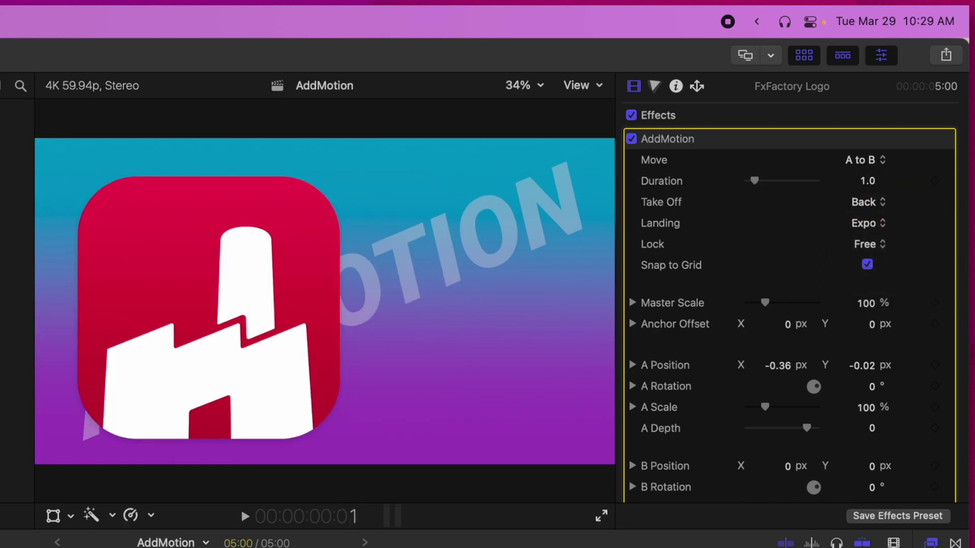
Play the FxFactory Logo clip to preview its move with the Back take-off
key("space")
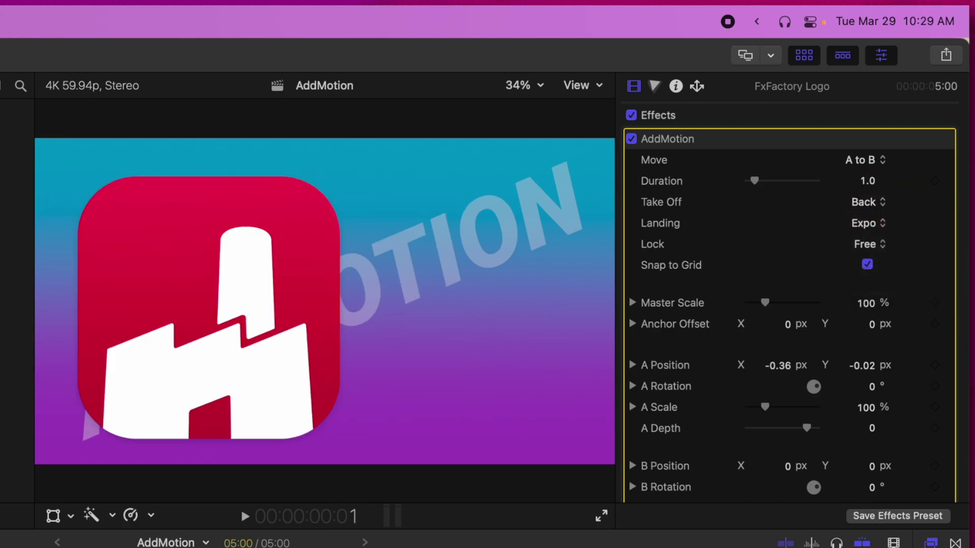
key("space")
key("space")
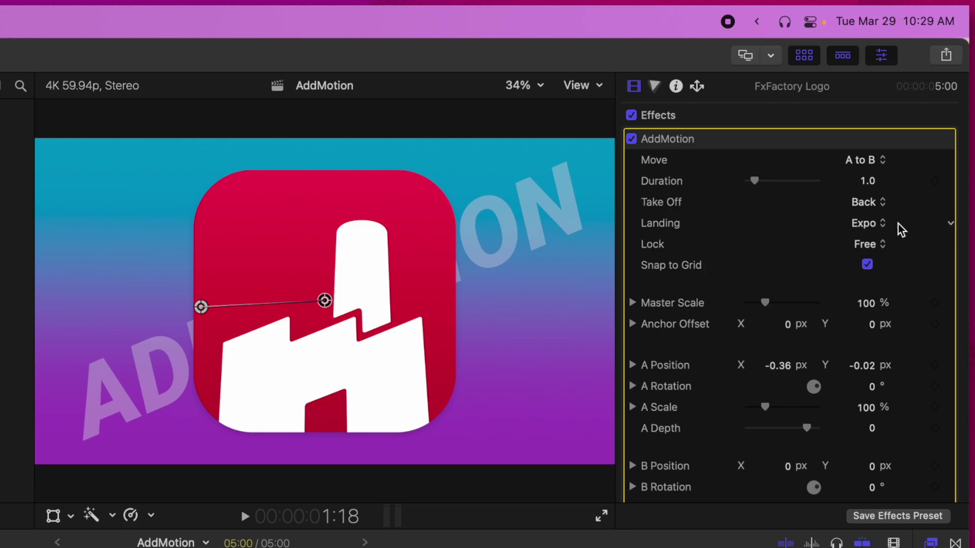
Set the AddMotion effect's Landing to Thud and play the logo's move from the start
left_click(876, 227)
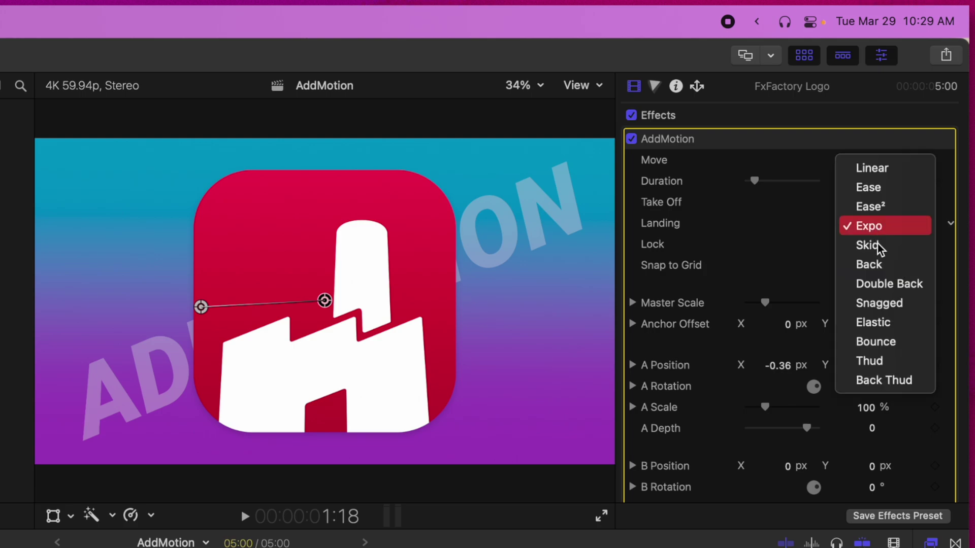
left_click(902, 361)
key("Home")
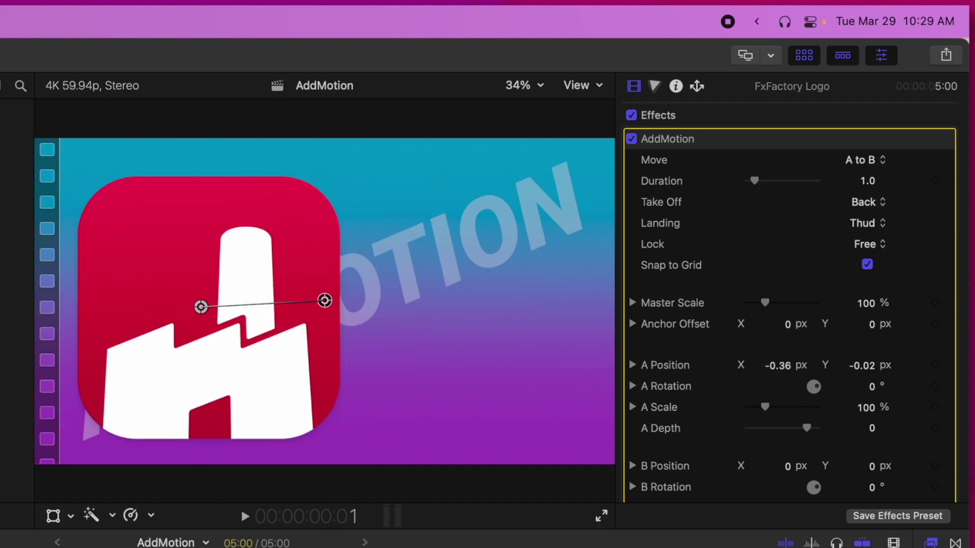
key("space")
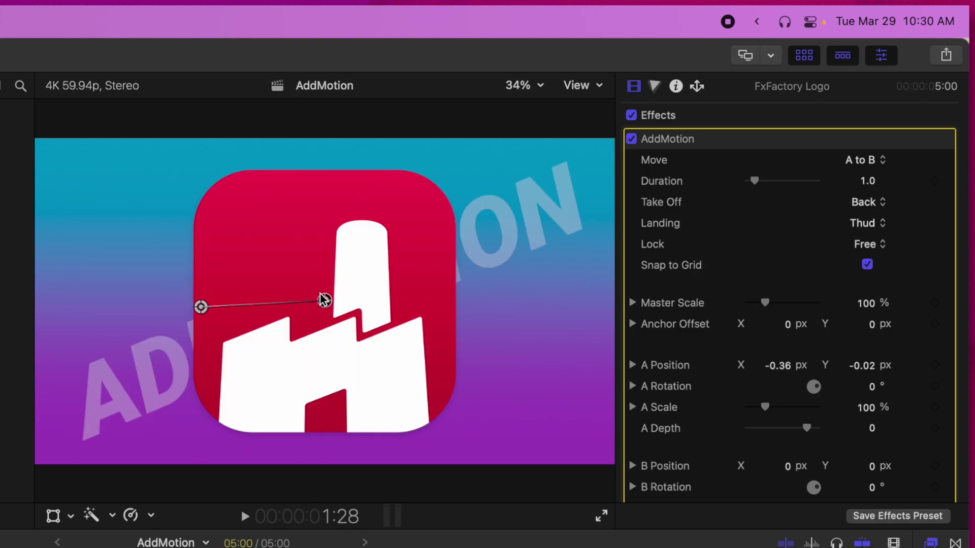
Move the B point to about X 0.39, Y -0.06 and the A point to about X -0.59, Y 0.17, and play the longer move
left_click_drag(324, 299, 462, 321)
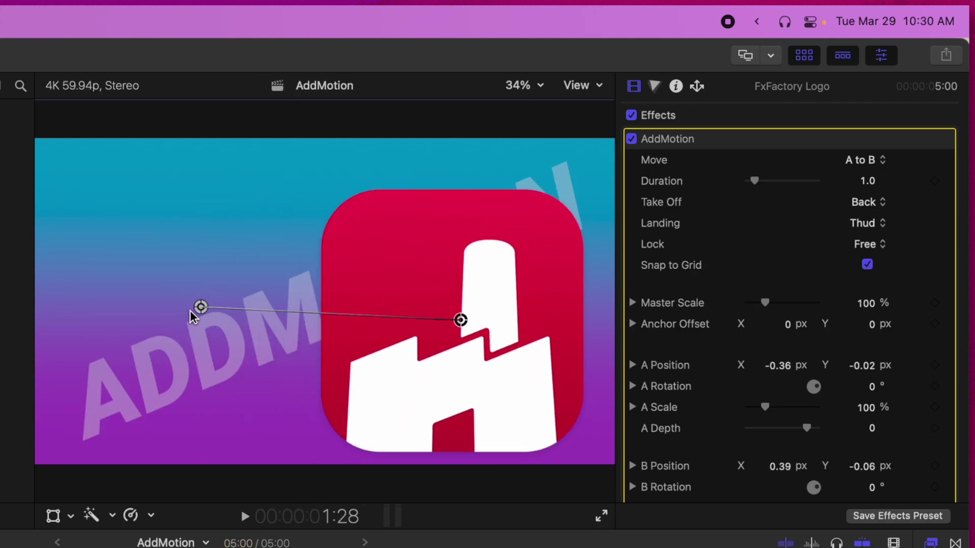
left_click_drag(190, 310, 109, 247)
key("Home")
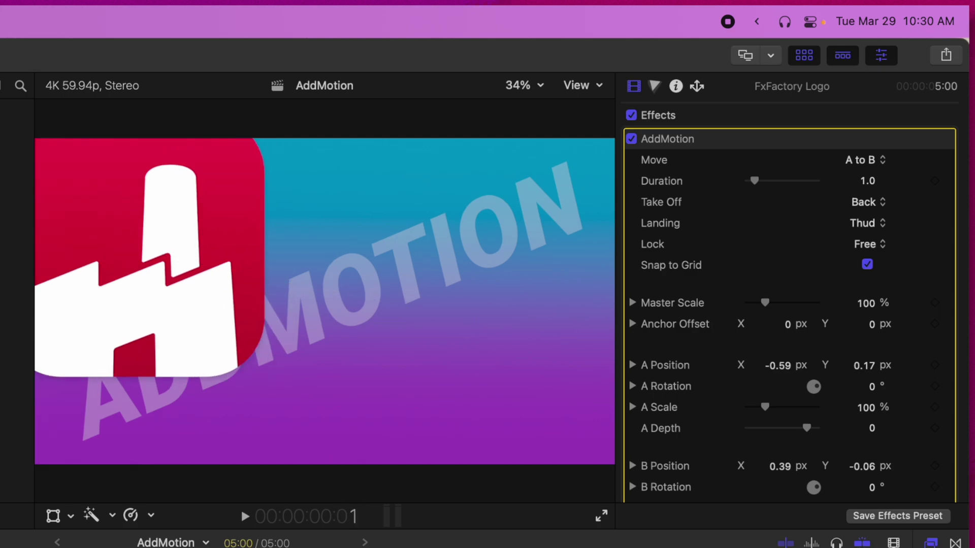
key("space")
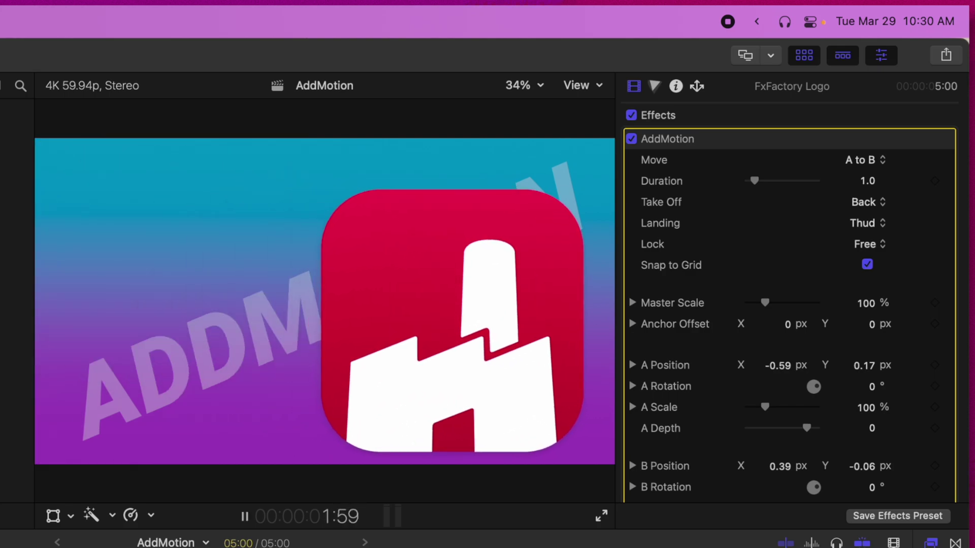
key("space")
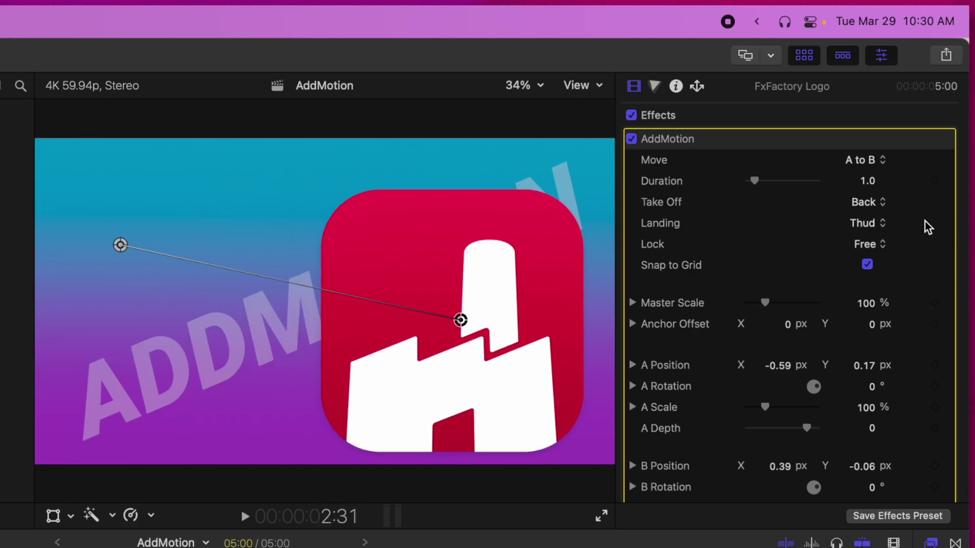
Set the AddMotion effect's Move to B to A and preview the reversed motion
left_click(860, 158)
left_click(878, 184)
key("Home")
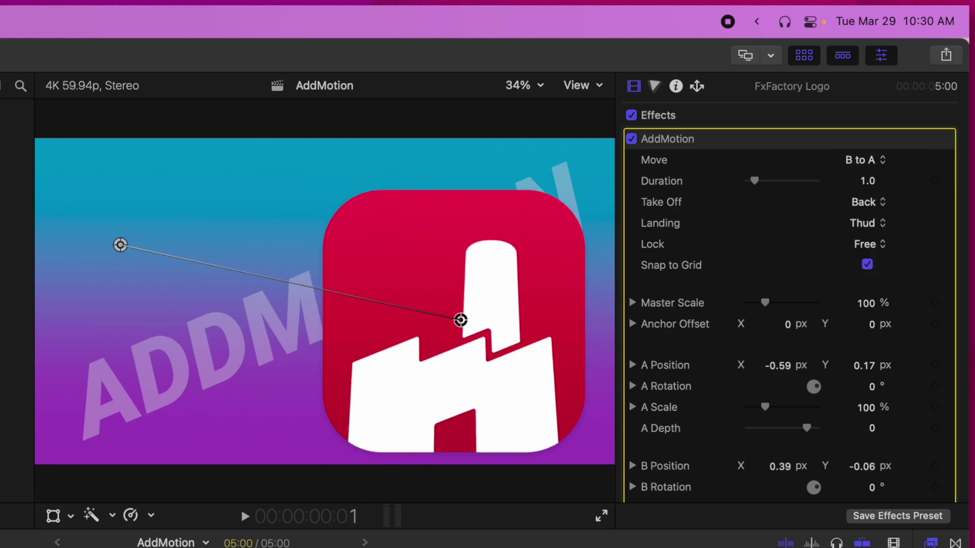
key("space")
key("space")
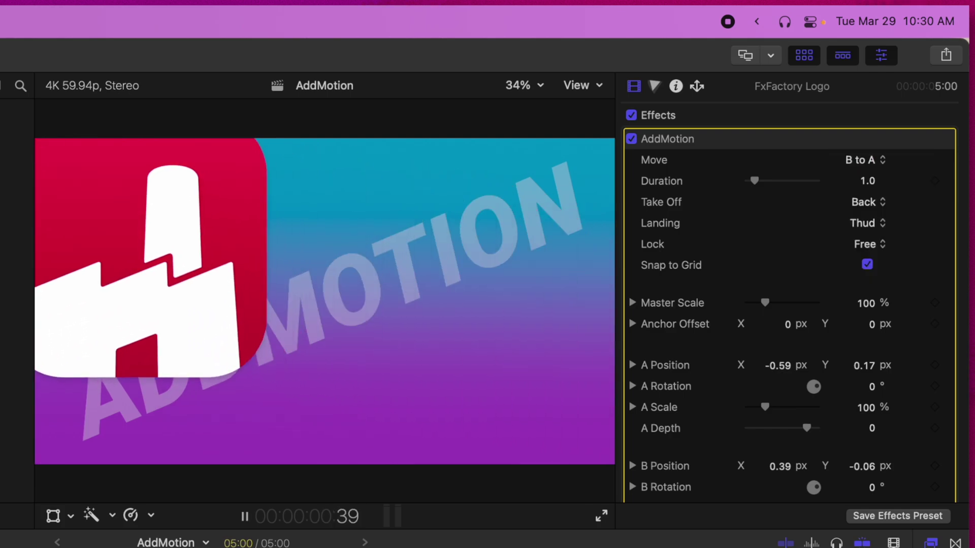
key("Home")
key("space")
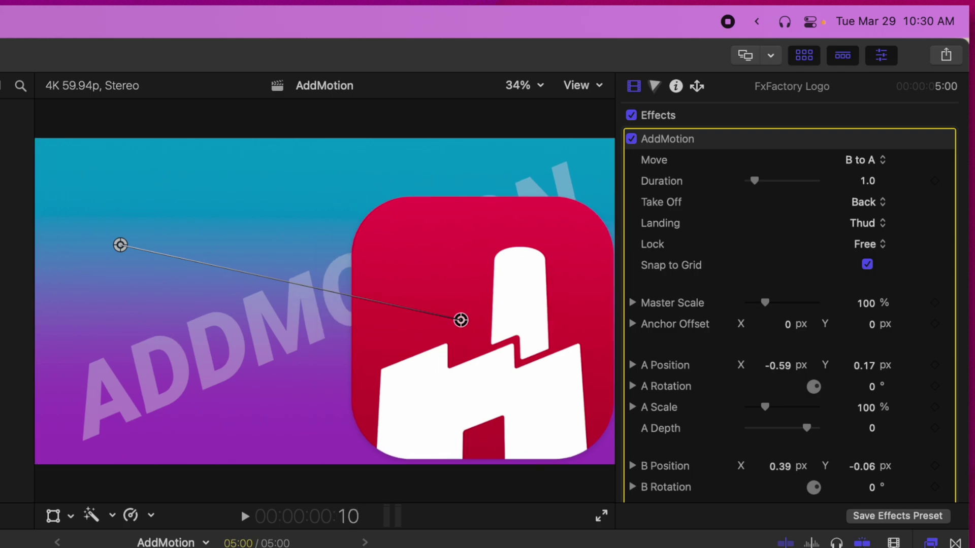
key("space")
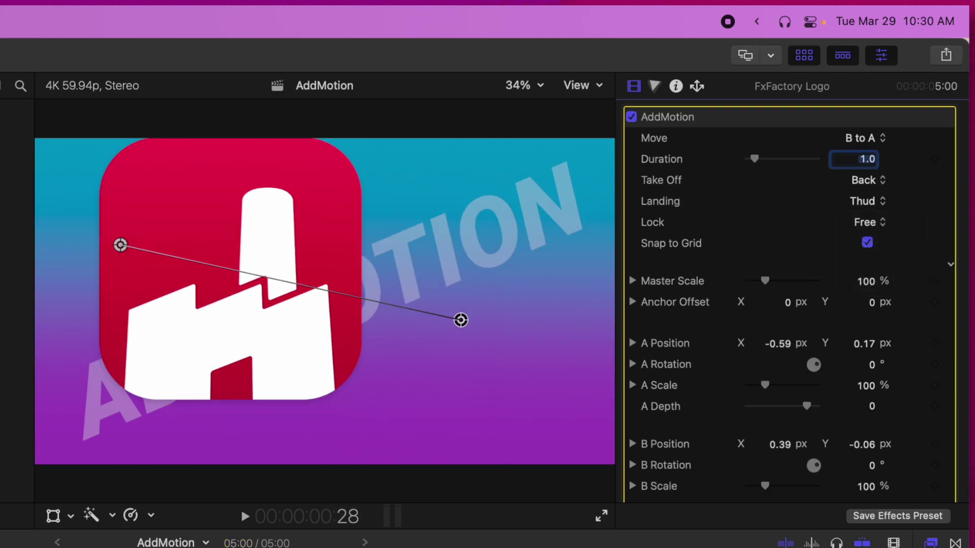
Try the Horizontal option for the AddMotion effect's Lock and play the move
left_click(867, 222)
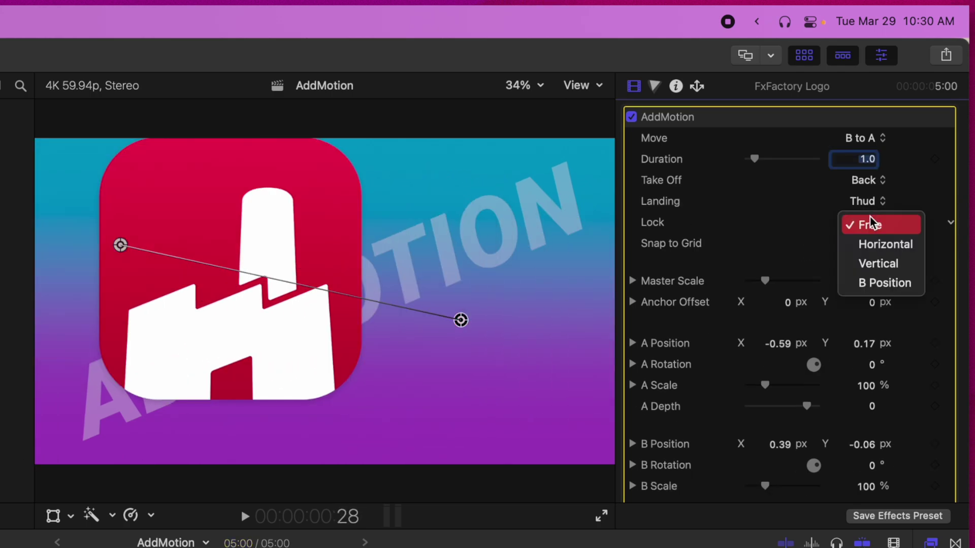
left_click(873, 245)
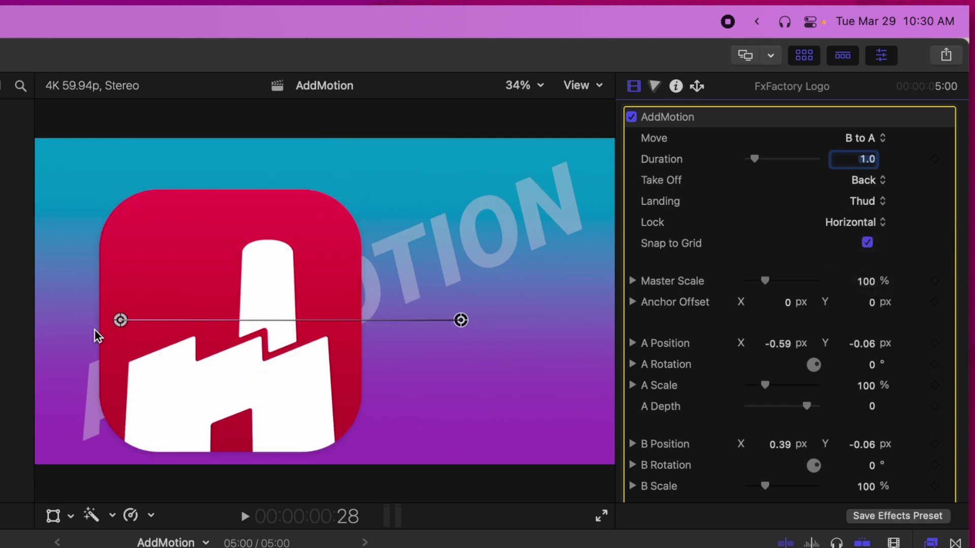
key("Return")
key("space")
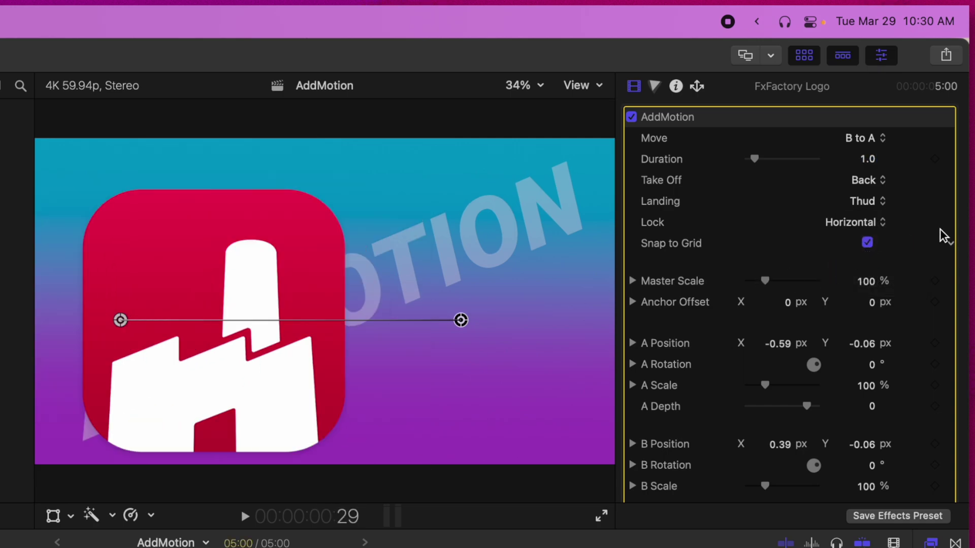
Try the Vertical and B Position options for Lock, placing the shared point at about X -0.05, Y 0.03
left_click(845, 223)
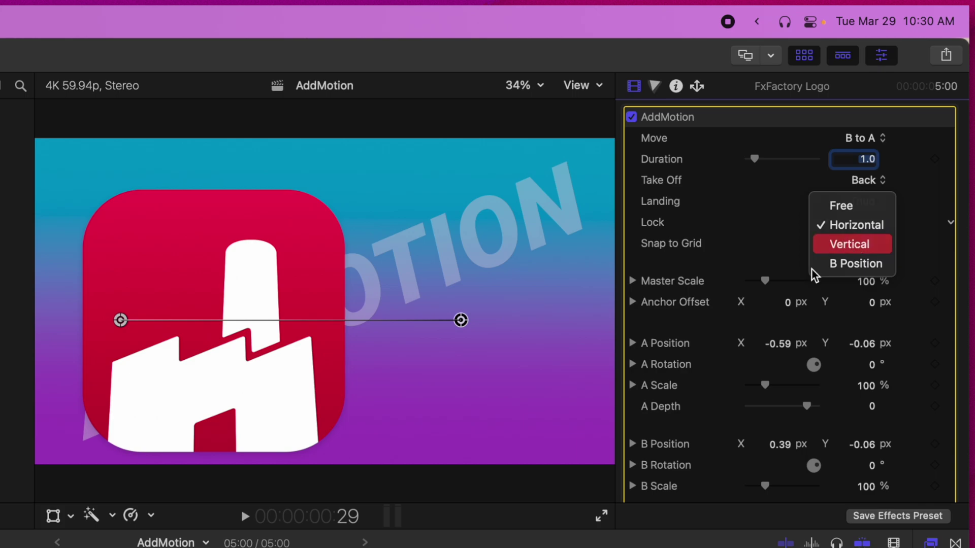
left_click(856, 241)
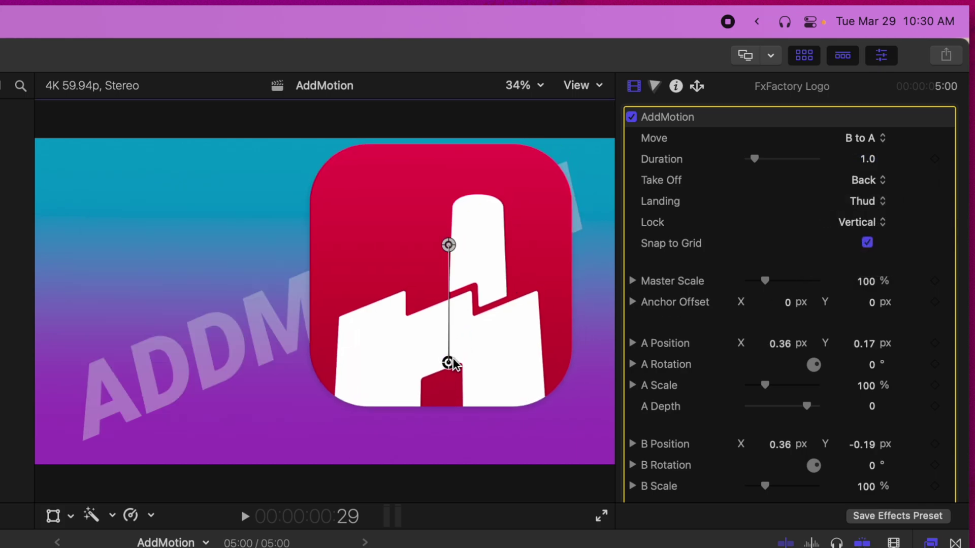
left_click(855, 223)
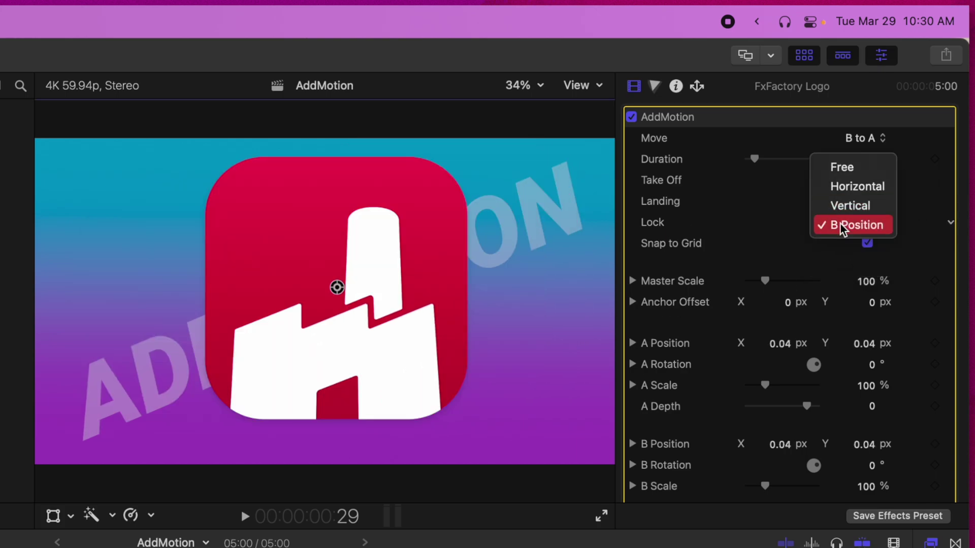
left_click(842, 228)
left_click_drag(337, 288, 311, 344)
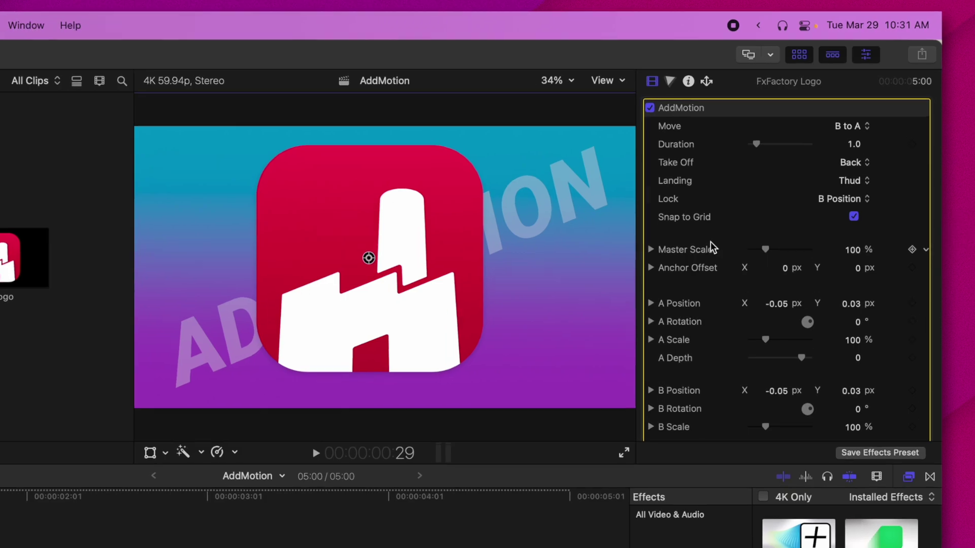
Set the AddMotion effect's B Rotation to 160° on the Y axis and play the logo's spin from the start
scroll(755, 189, "down", 1)
scroll(745, 280, "down", 5)
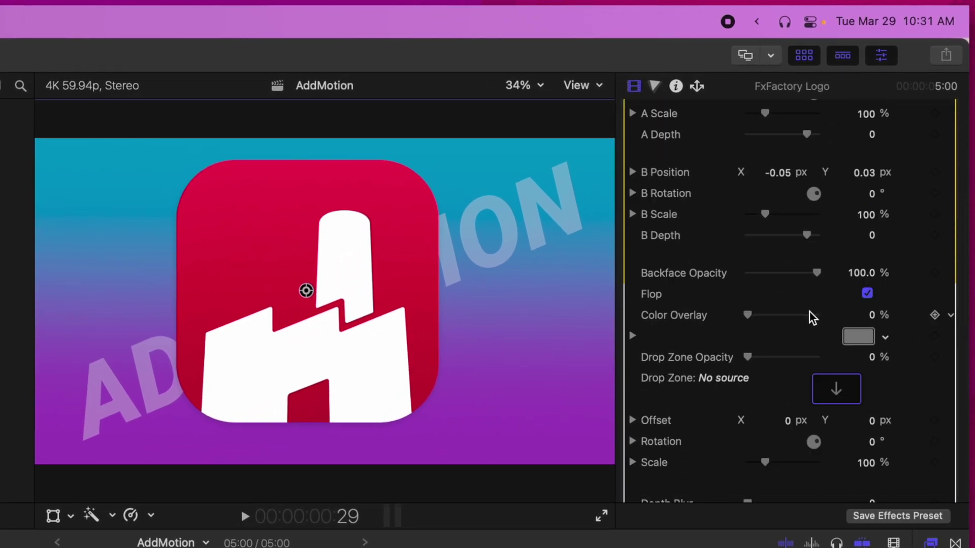
scroll(744, 224, "up", 1)
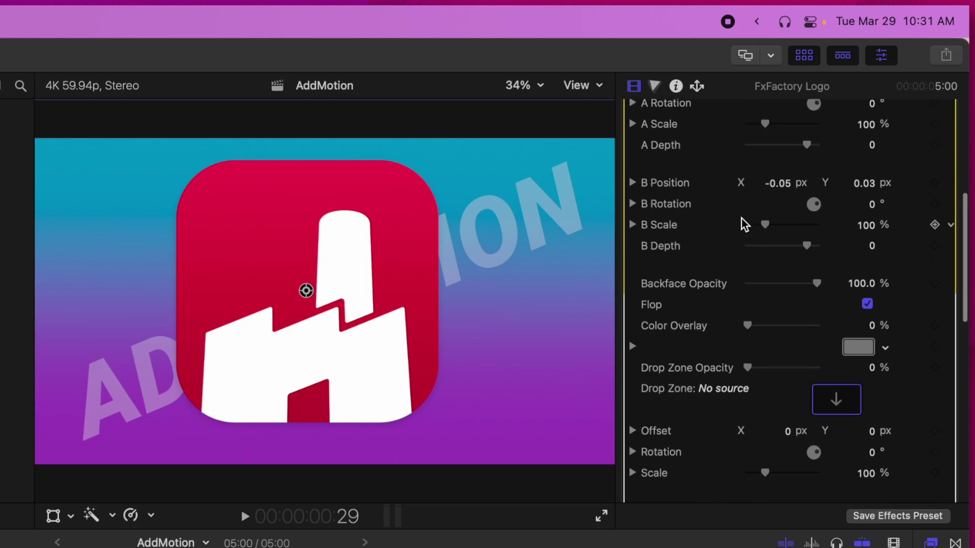
left_click(633, 215)
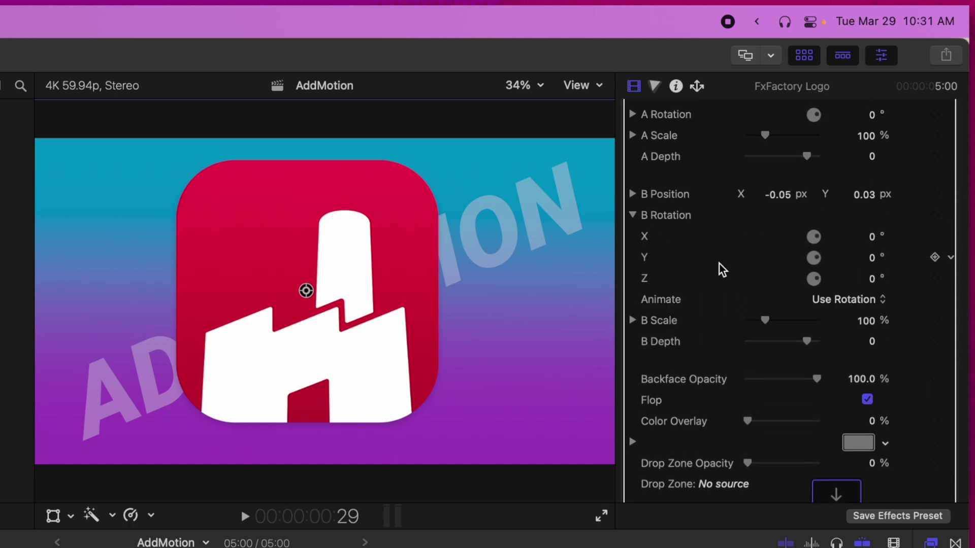
left_click_drag(868, 258, 867, 180)
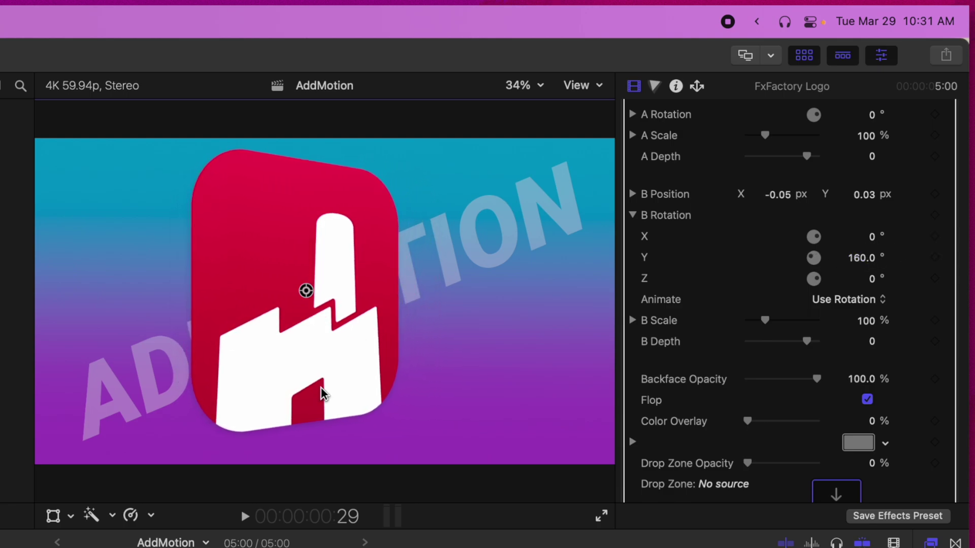
key("Home")
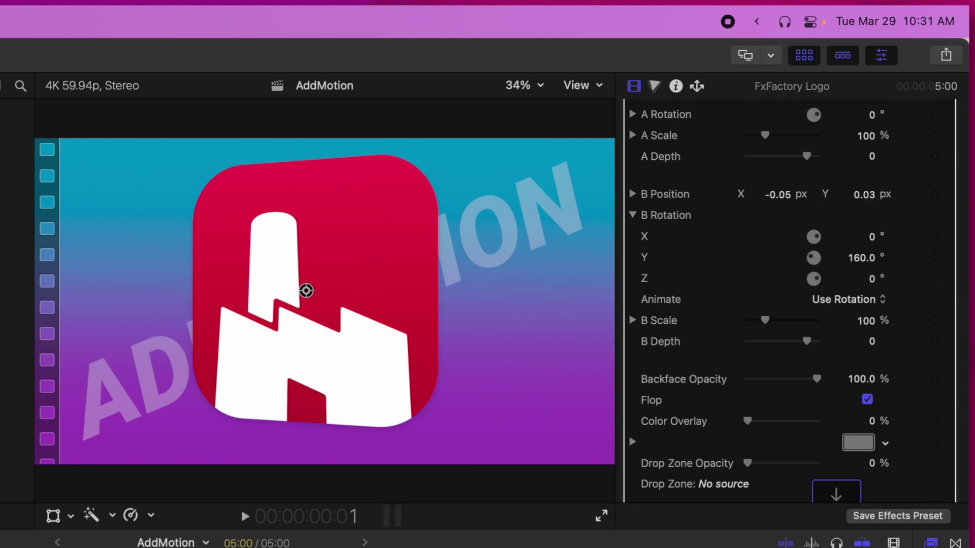
key("space")
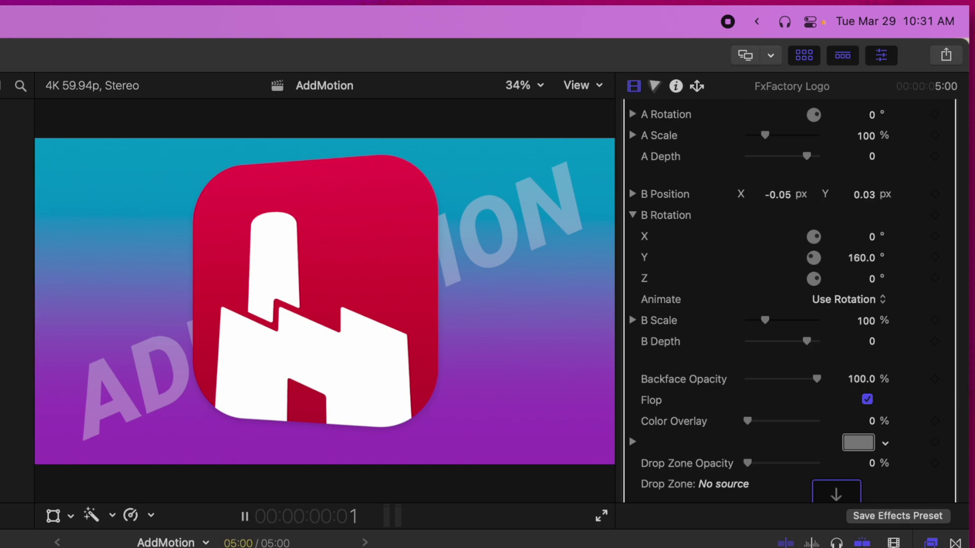
key("space")
Set Lock to Free, then place the B point at about X 0.37, Y -0.15 and the A point at about X -0.32, Y 0.07
scroll(748, 245, "up", 8)
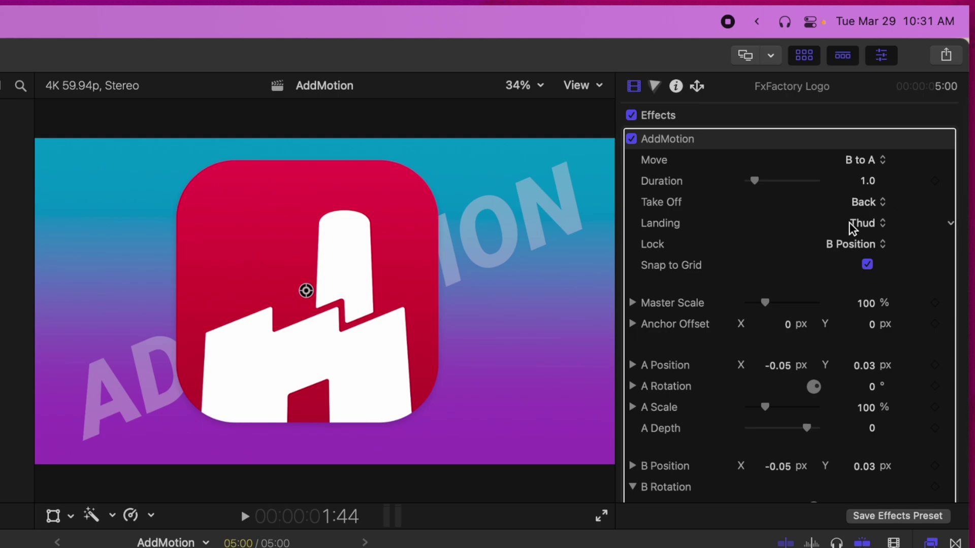
left_click(843, 243)
left_click(845, 194)
left_click_drag(306, 290, 454, 350)
key("space")
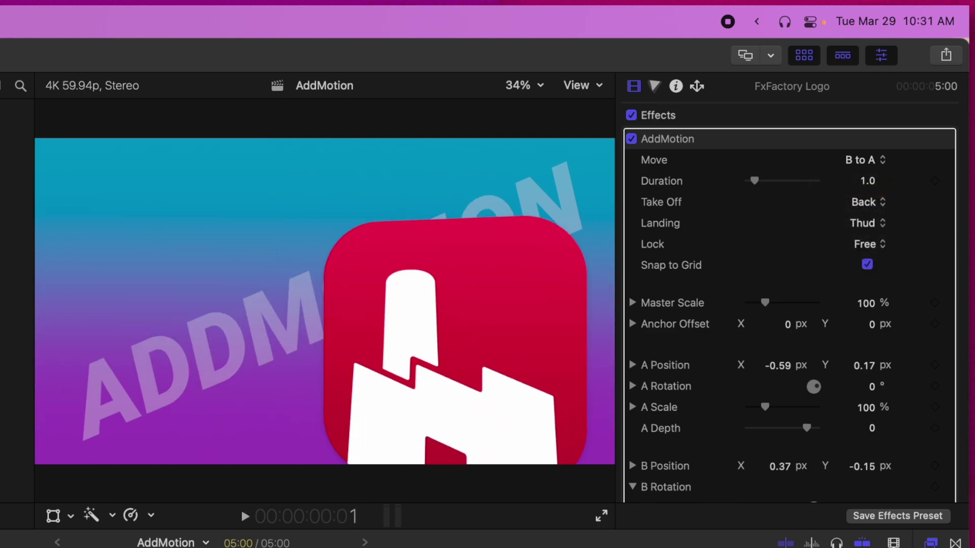
scroll(736, 341, "down", 3)
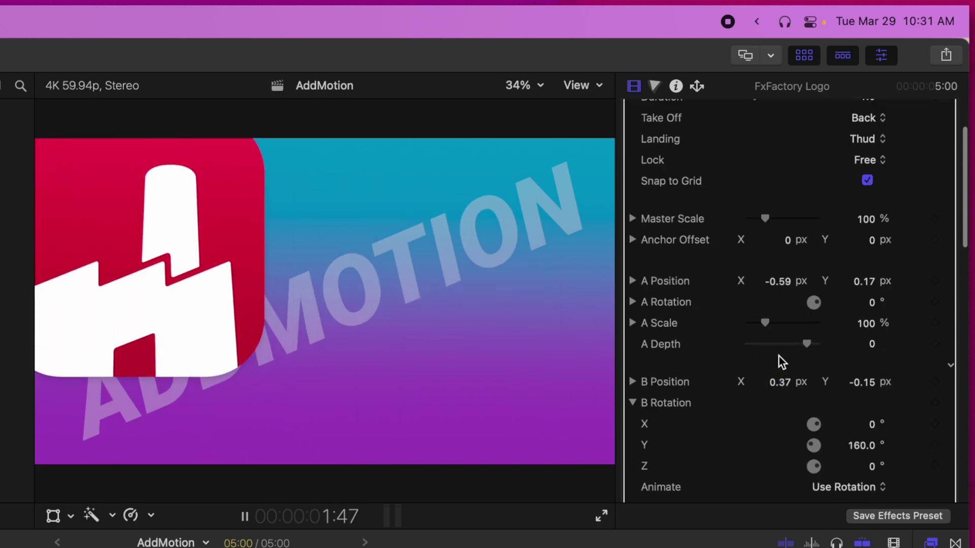
key("space")
left_click_drag(123, 252, 217, 284)
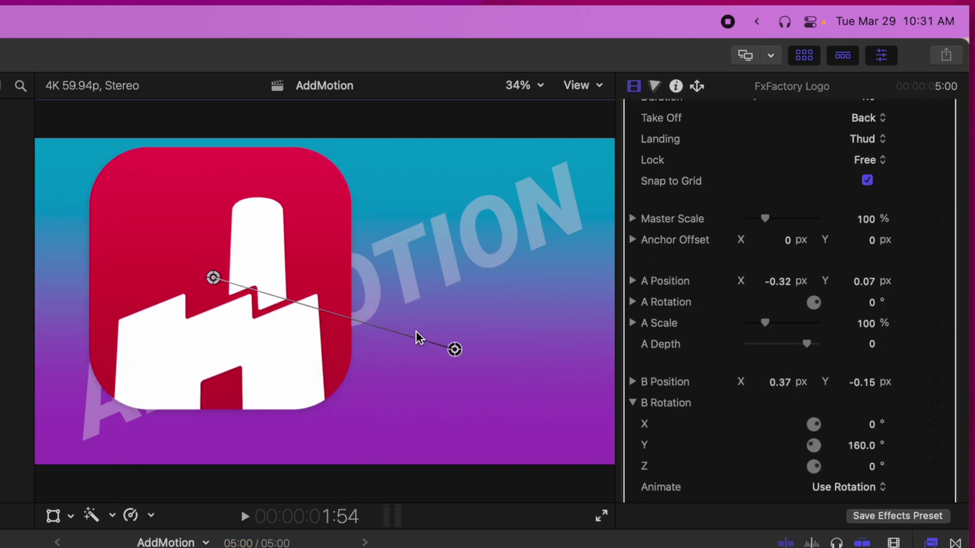
Set the AddMotion effect's B Depth to about -9170.41 and play the move from the start
scroll(812, 351, "down", 2)
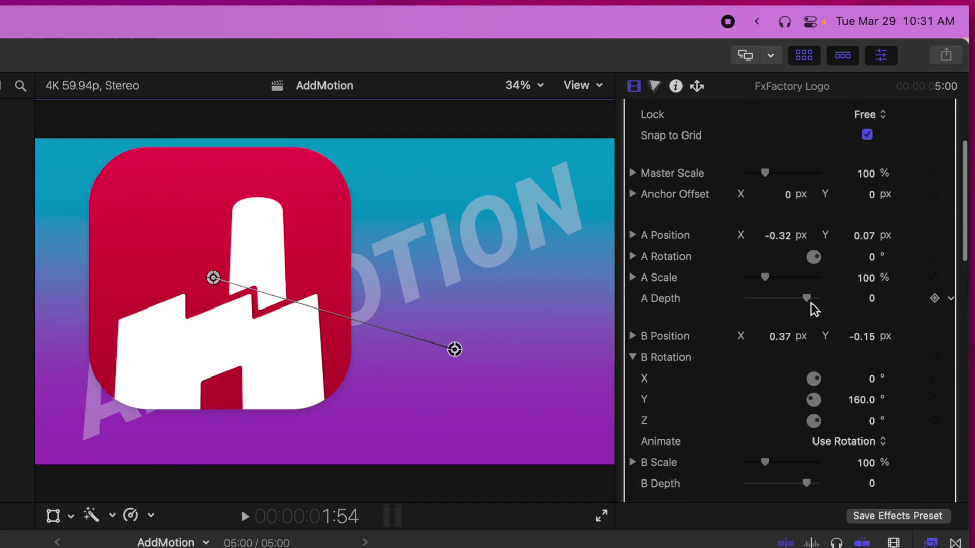
scroll(808, 305, "up", 1)
scroll(828, 330, "down", 4)
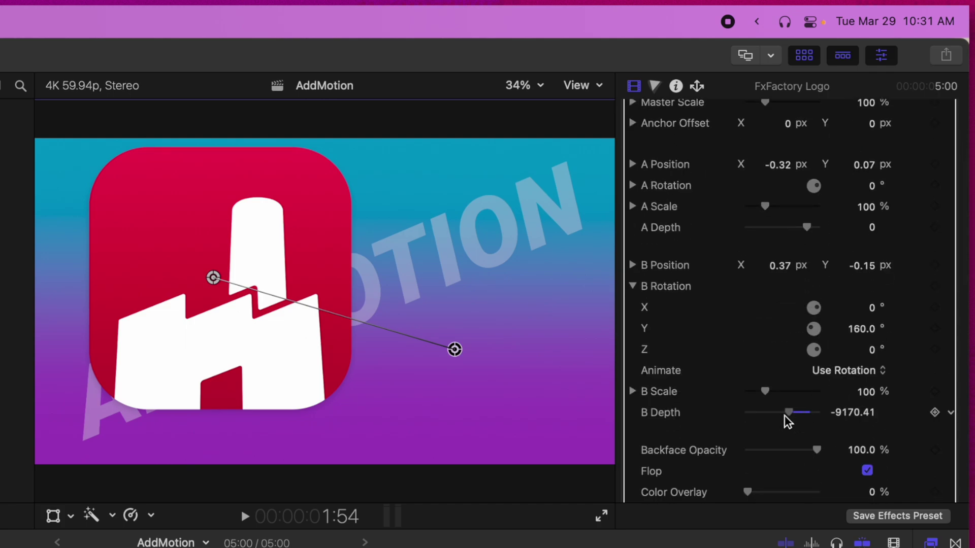
key("j")
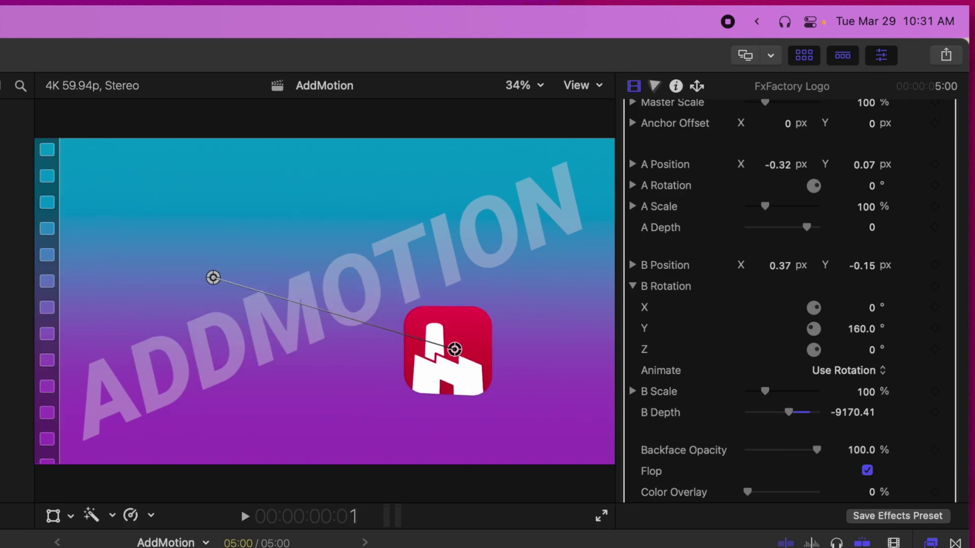
key("space")
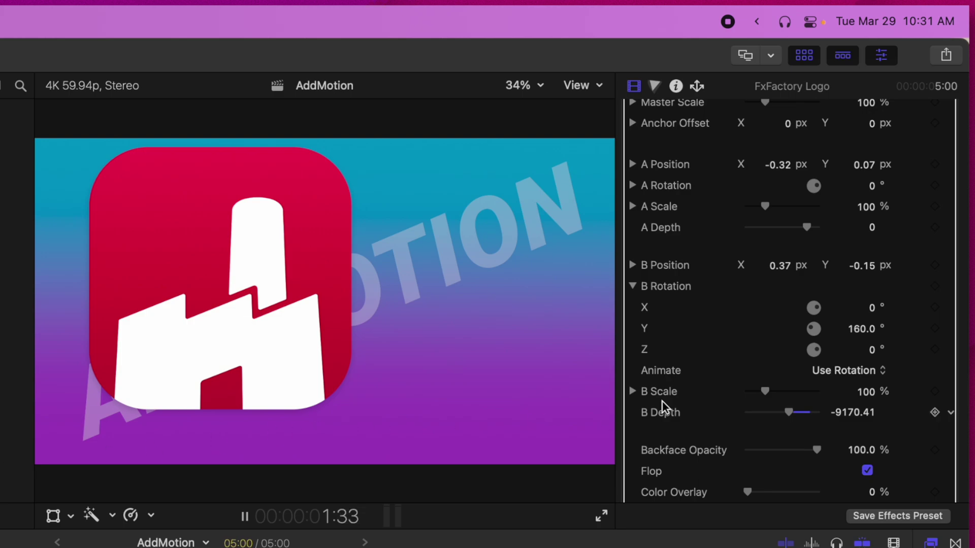
scroll(696, 388, "down", 8)
key("space")
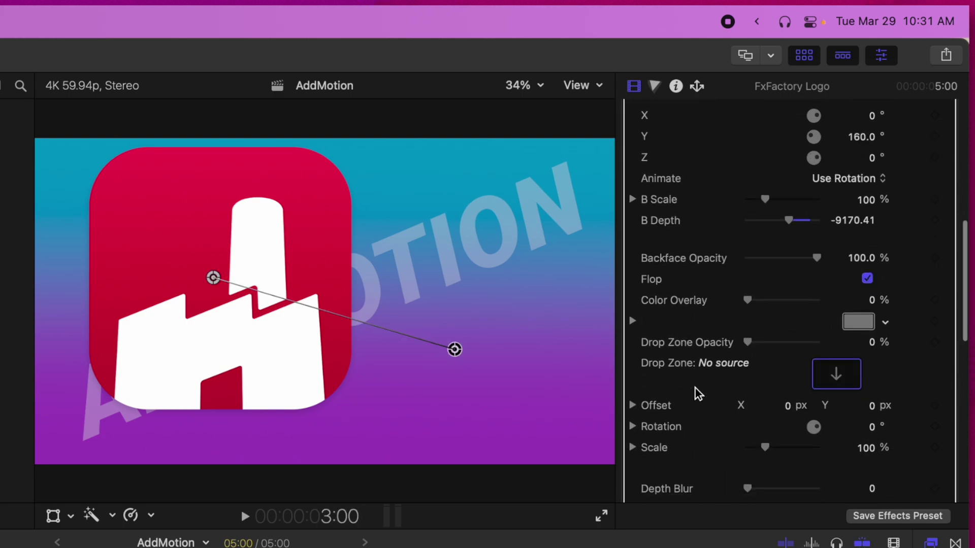
Try a higher Depth Blur on the AddMotion effect and play the logo's move
scroll(696, 386, "down", 3)
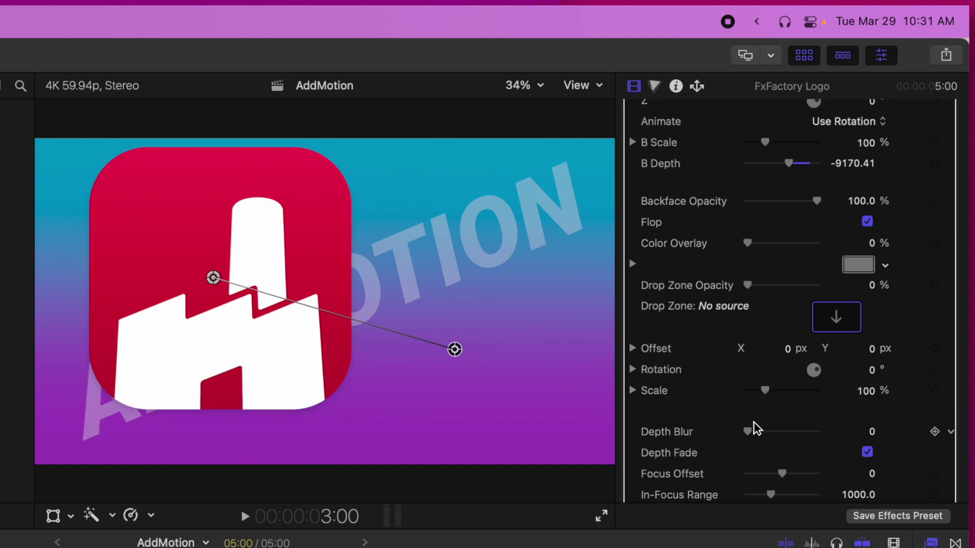
left_click_drag(747, 434, 765, 434)
key("space")
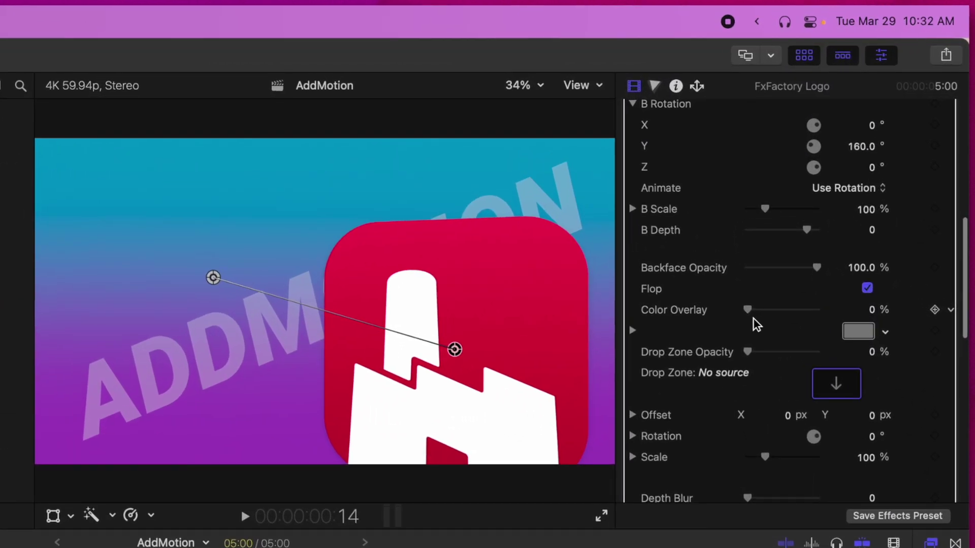
Set the AddMotion effect's Color Overlay to 100% with a dark blue colour and play the move from the start
left_click_drag(752, 310, 818, 309)
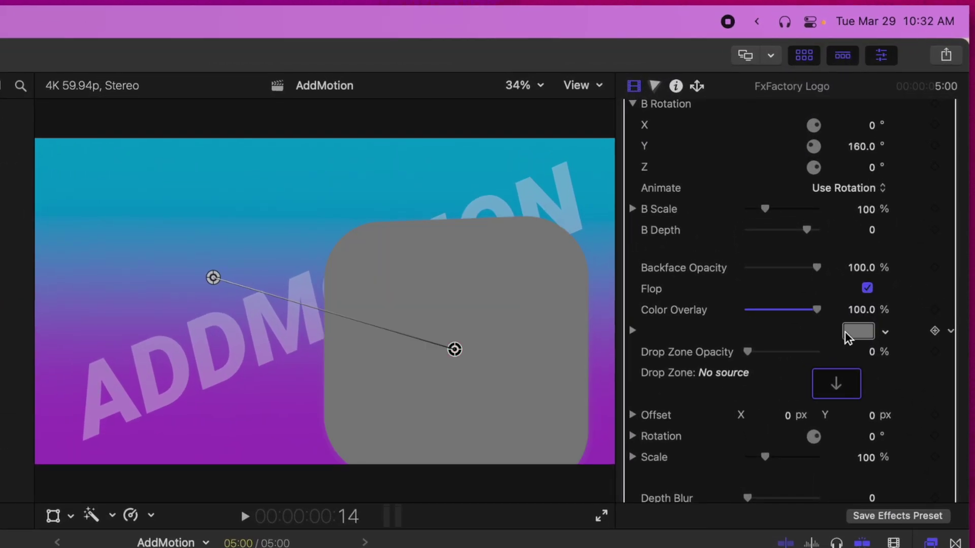
left_click(859, 332)
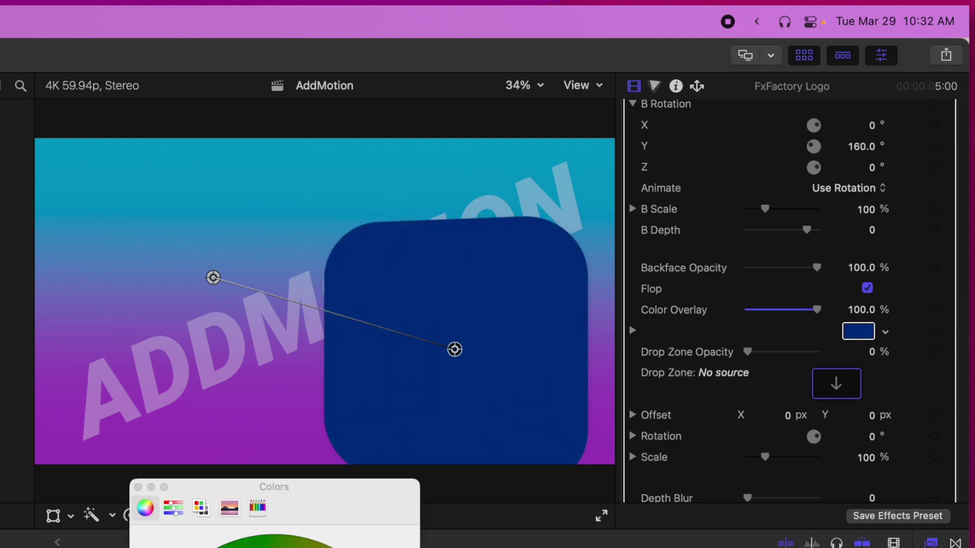
left_click(138, 487)
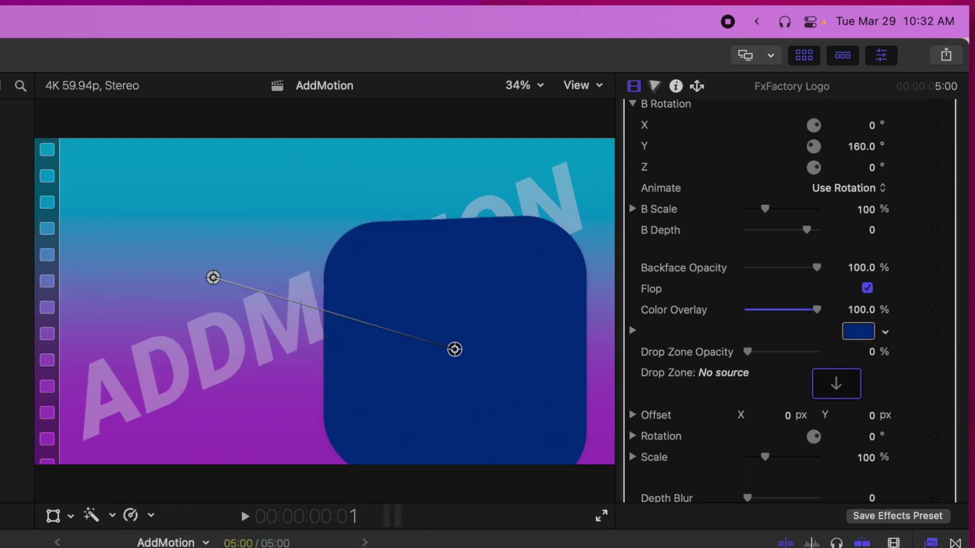
key("space")
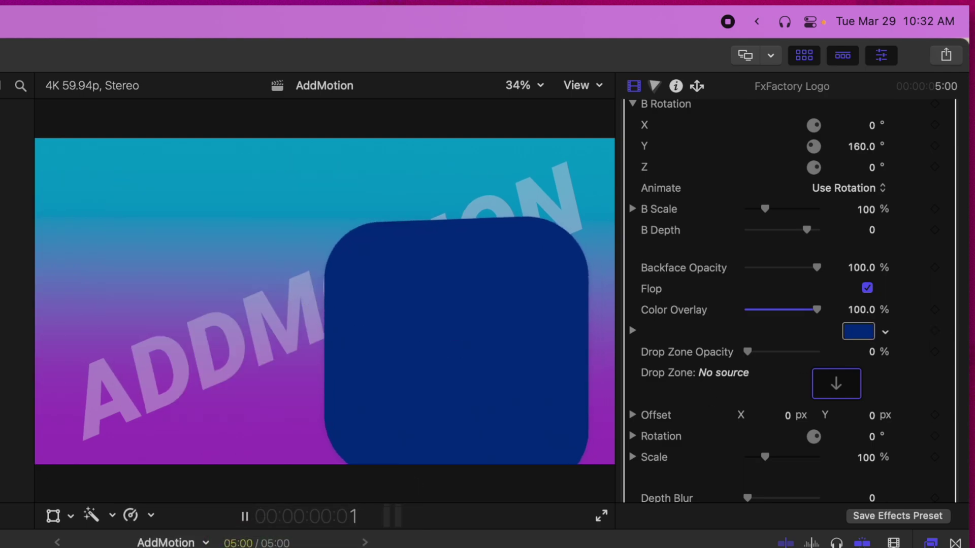
key("space")
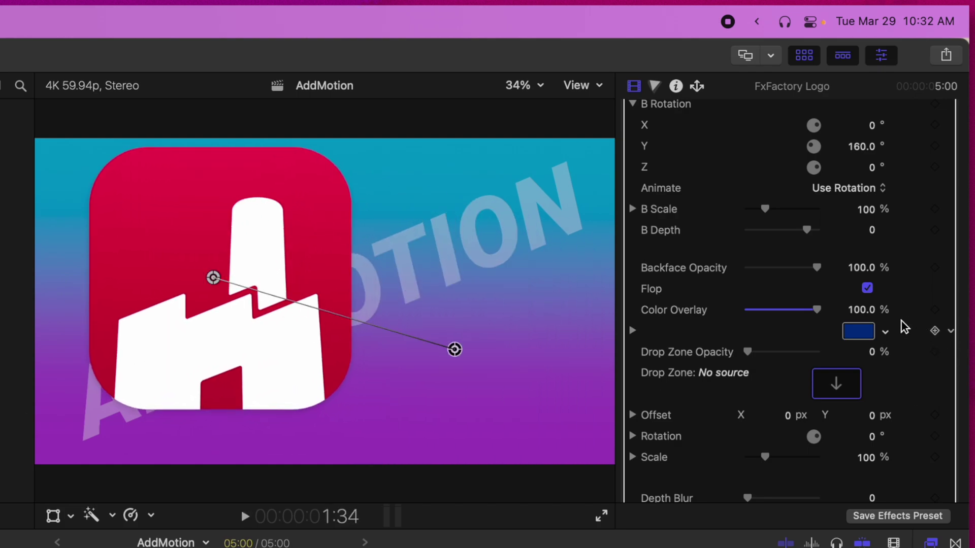
Set Color Overlay to 0% and assign the AddMotion icon clip as the effect's Drop Zone source
left_click_drag(803, 312, 625, 289)
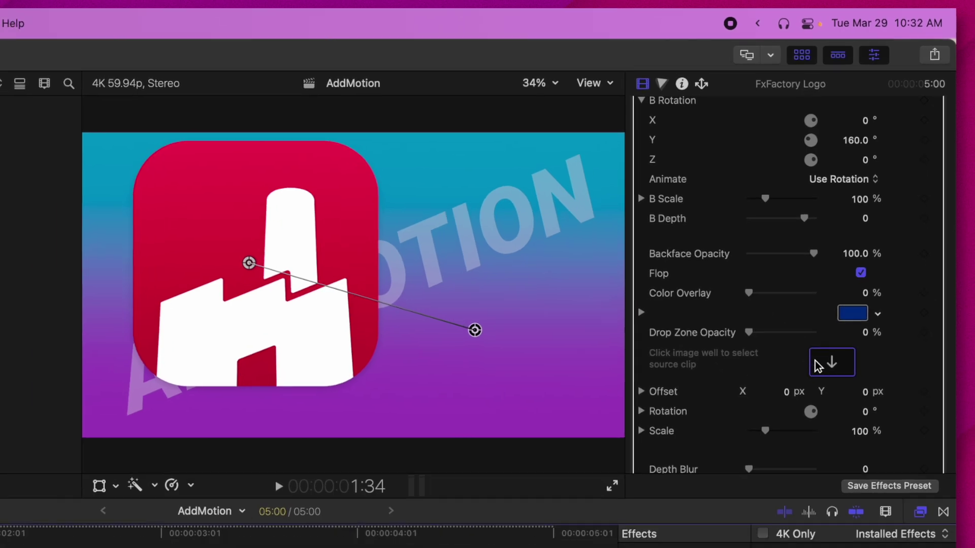
left_click(836, 384)
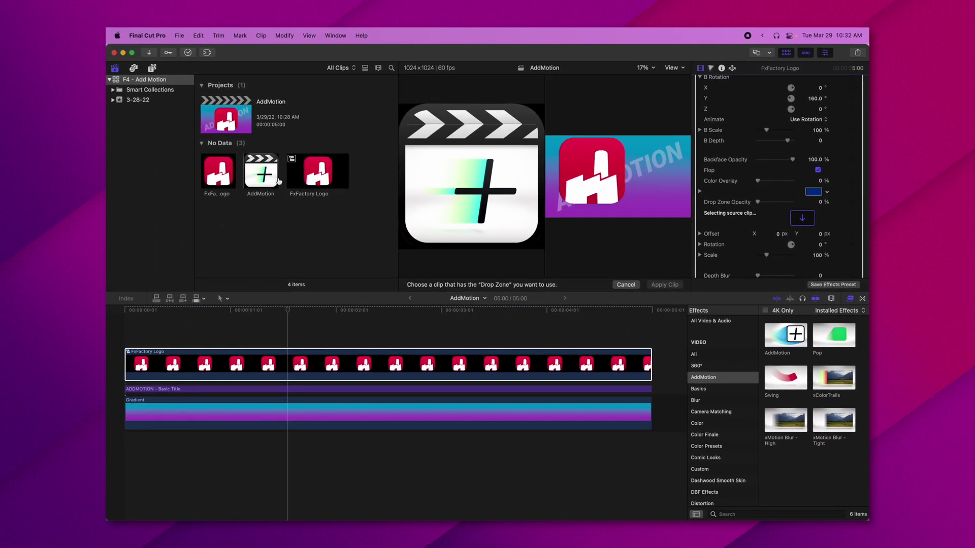
left_click(249, 176)
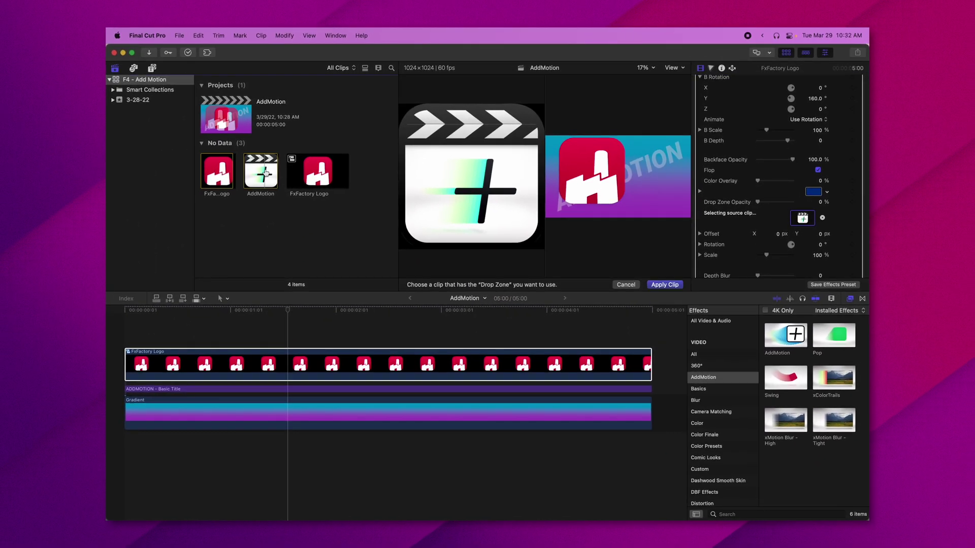
left_click(659, 284)
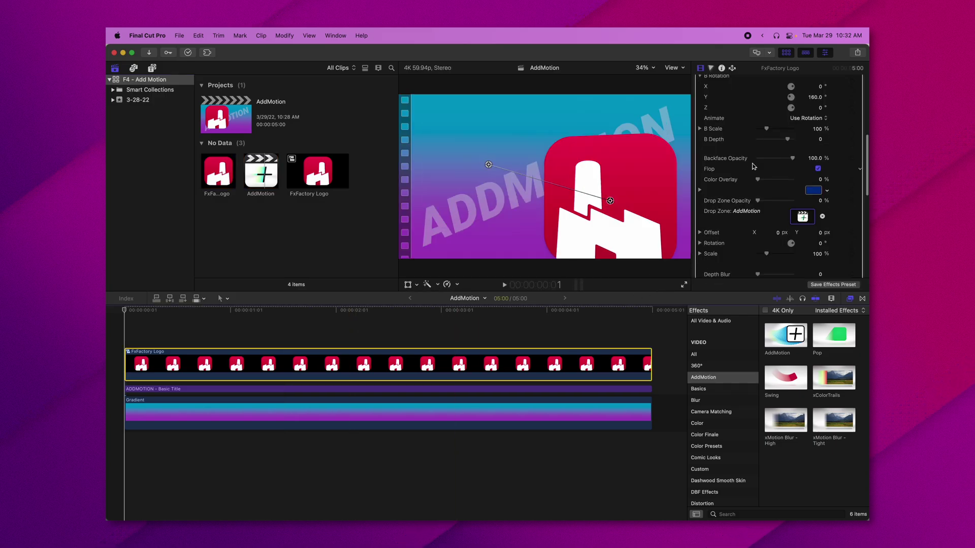
Set Drop Zone Opacity to 100% and the drop zone image's Scale to 48%, and play the move
scroll(753, 167, "down", 1)
scroll(754, 166, "down", 2)
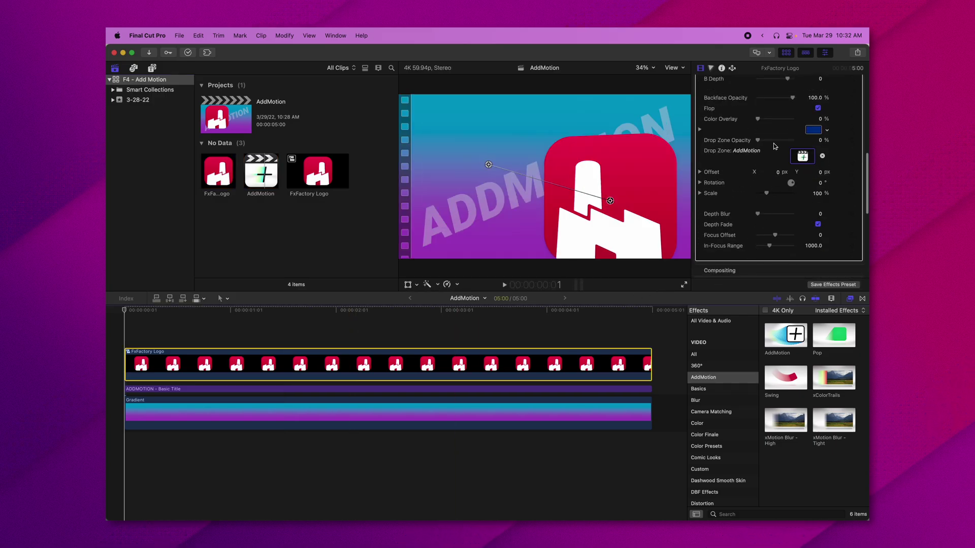
left_click_drag(768, 141, 816, 143)
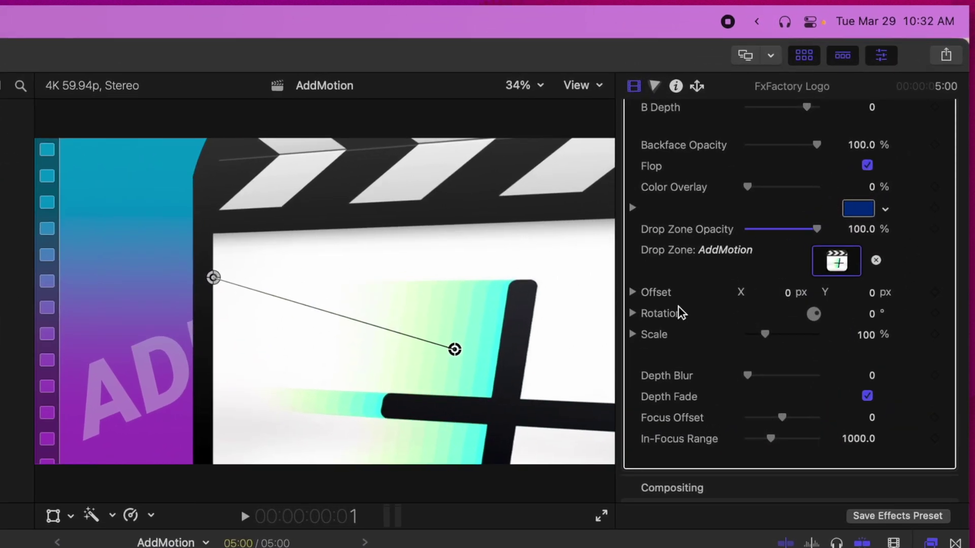
scroll(782, 418, "up", 1)
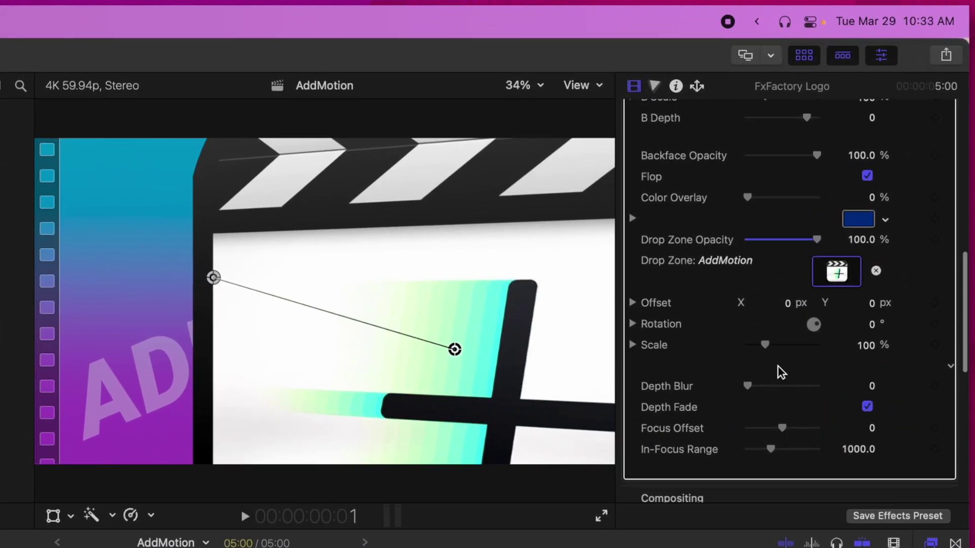
left_click_drag(770, 341, 758, 345)
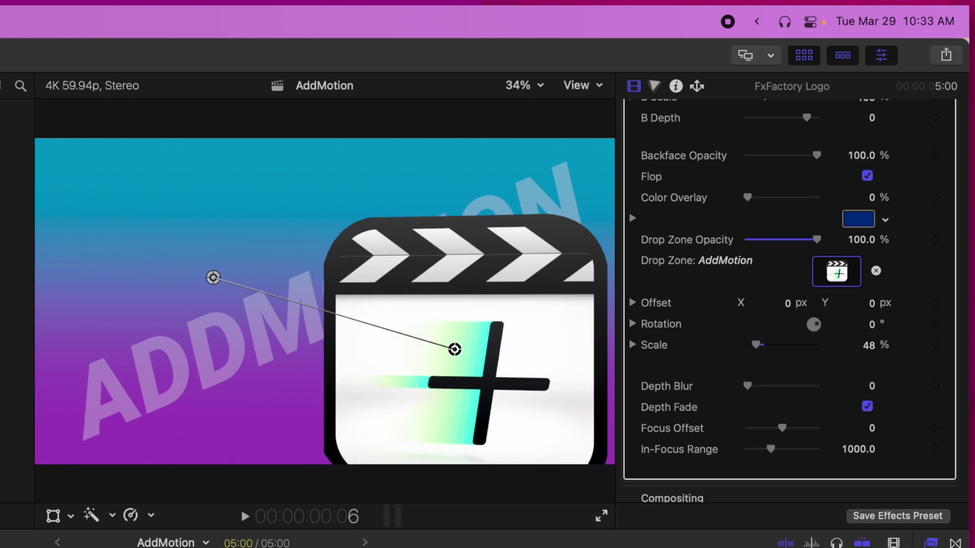
key("space")
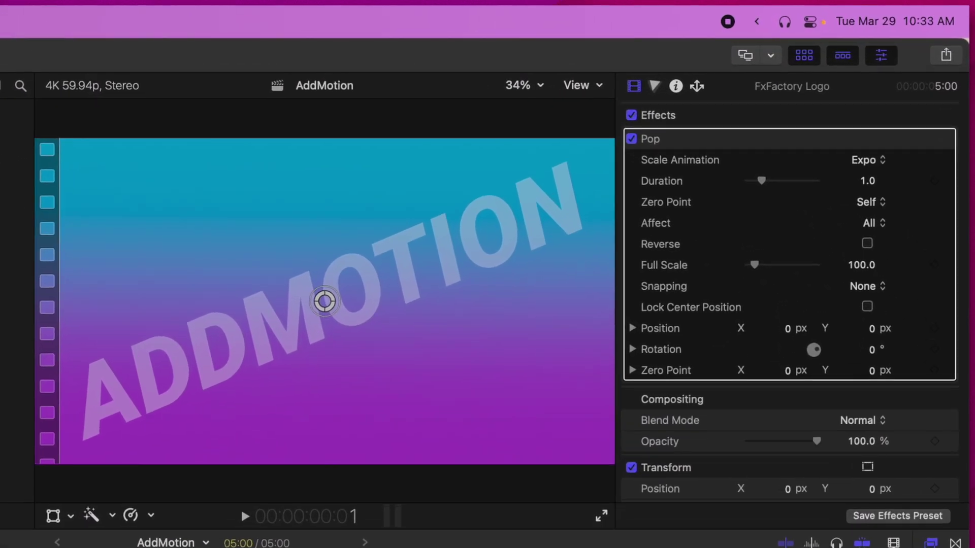
Play the logo's Pop animation, set its Scale Animation to Bounce and play it again from the start
key("space")
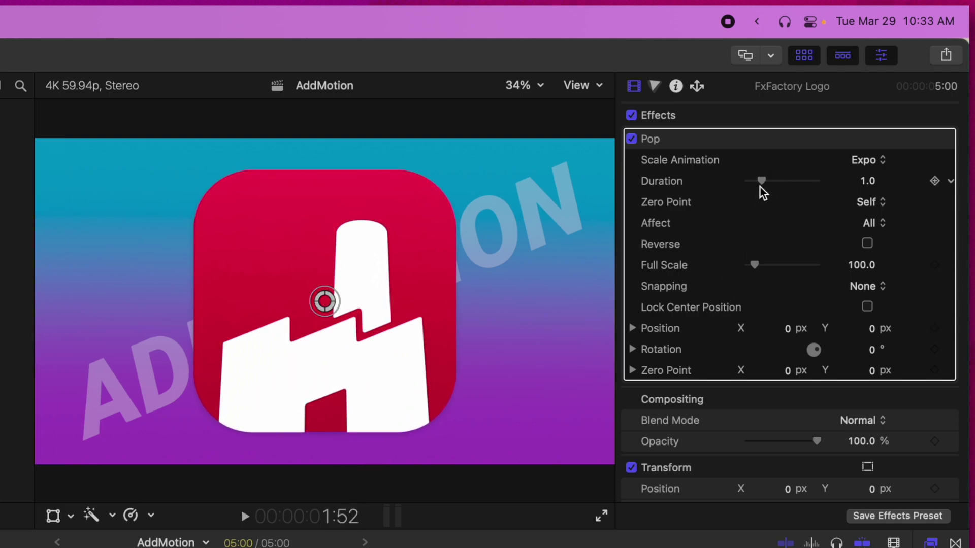
left_click(875, 161)
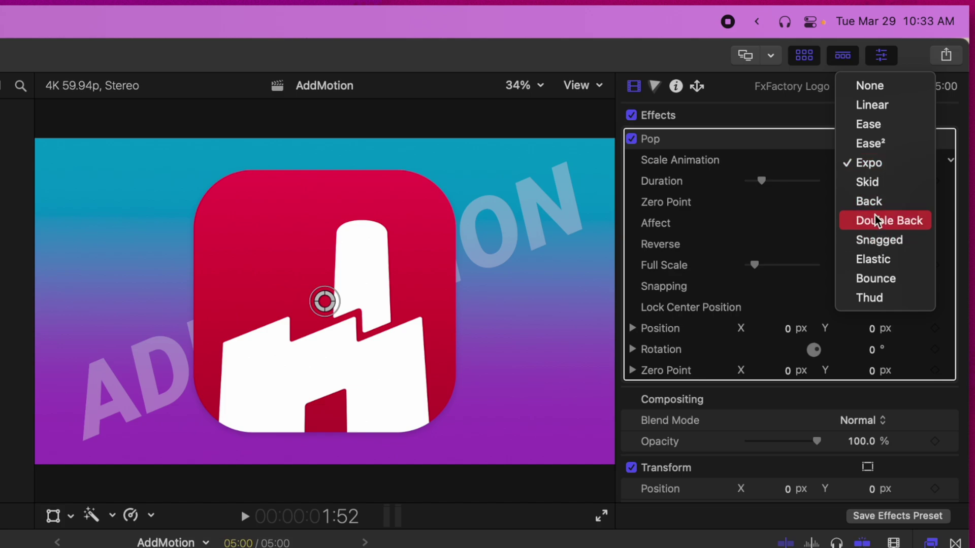
left_click(876, 278)
key("Home")
key("space")
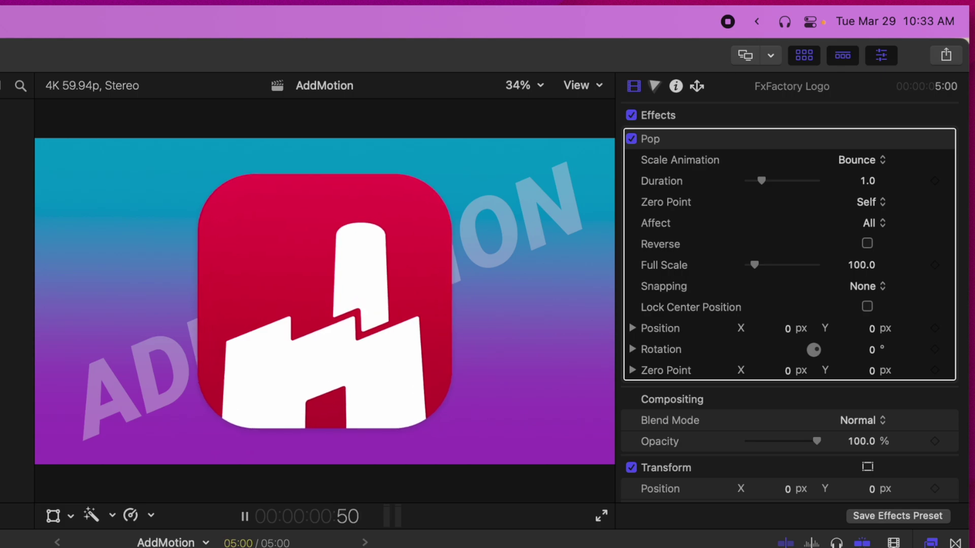
Try the Pop effect's Reverse option in playback and a Full Scale of 239, restoring both settings
scroll(782, 201, "down", 1)
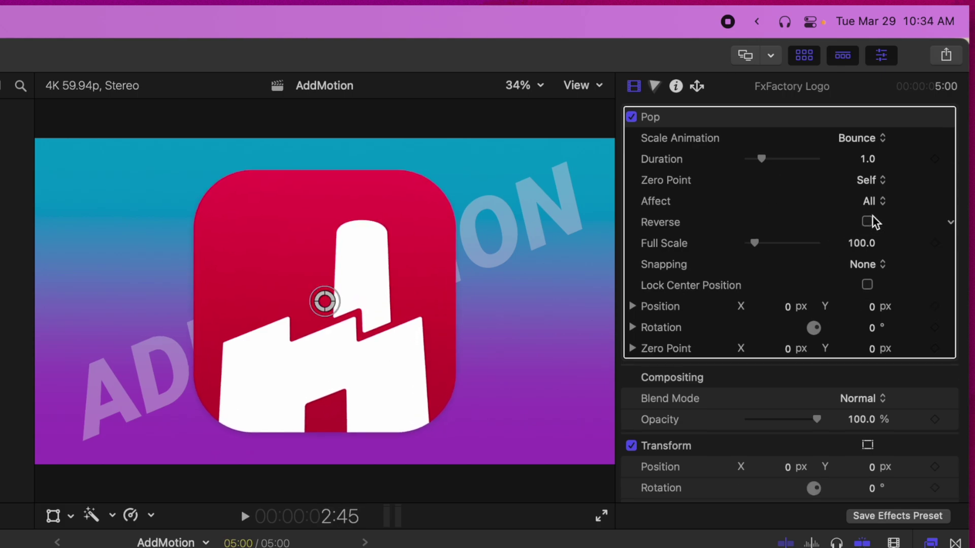
left_click(868, 220)
key("space")
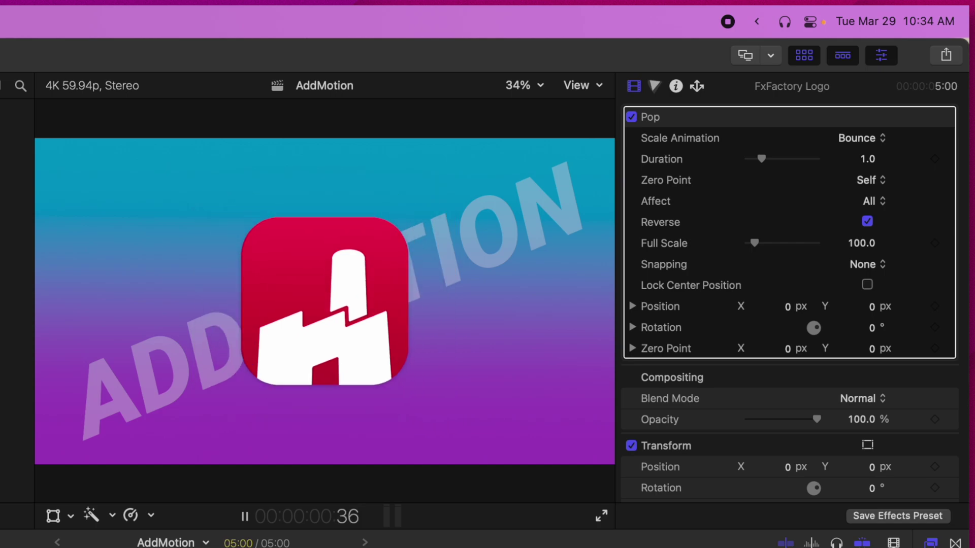
key("space")
left_click(868, 222)
mouse_move(755, 244)
left_mouse_down()
mouse_move(816, 246)
mouse_move(764, 246)
left_mouse_up()
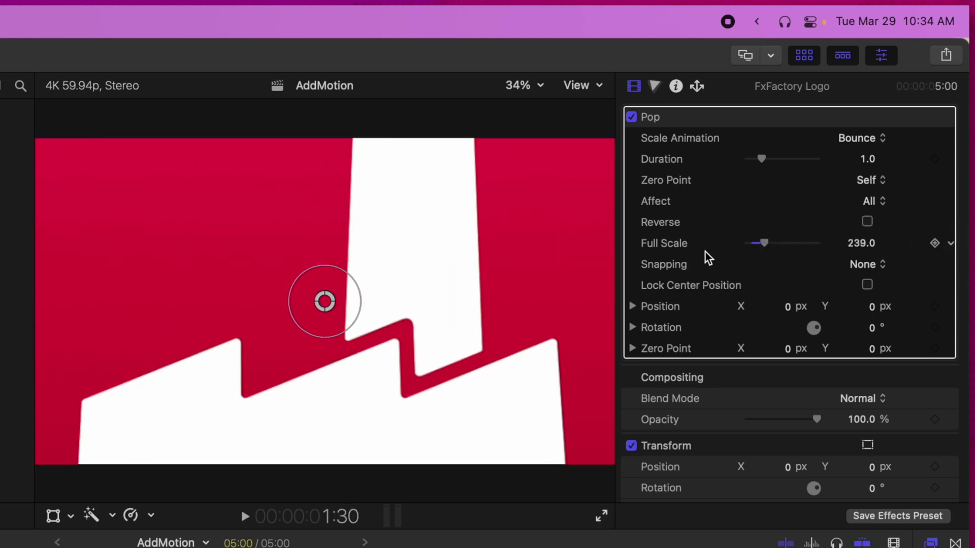
key("super+z")
Move the Pop effect's Position to X 8.0, Y -4.1 and try tilting the logo with its on-screen 3D rotation handles
left_click_drag(324, 301, 360, 323)
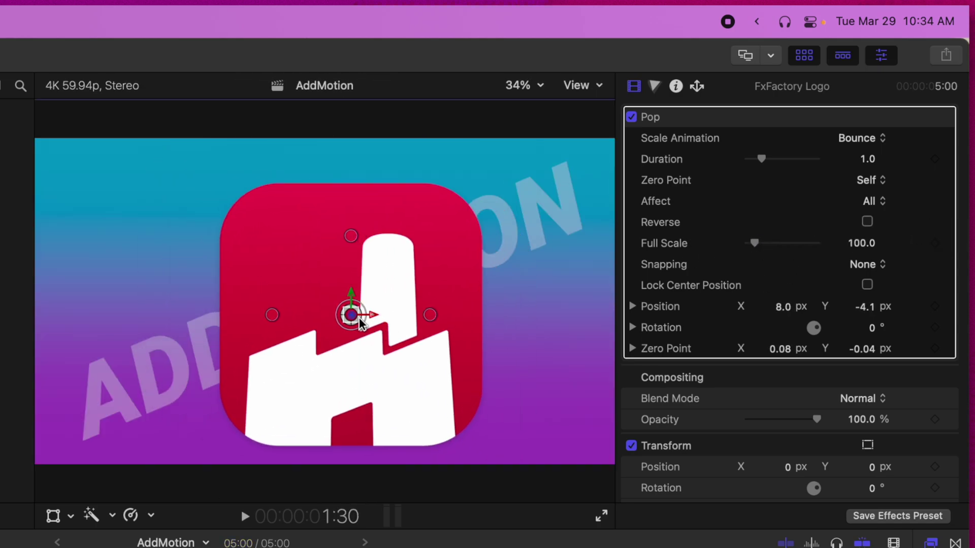
left_click_drag(429, 315, 406, 360)
key("super+z")
left_click_drag(373, 245, 379, 304)
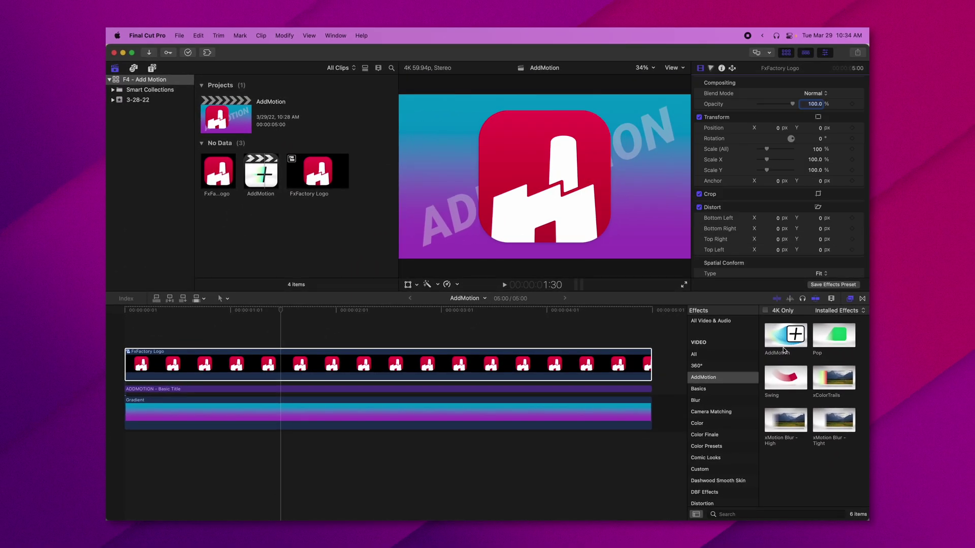
Apply the Swing effect to the FxFactory Logo clip and play its animation from the start
left_click_drag(785, 379, 490, 360)
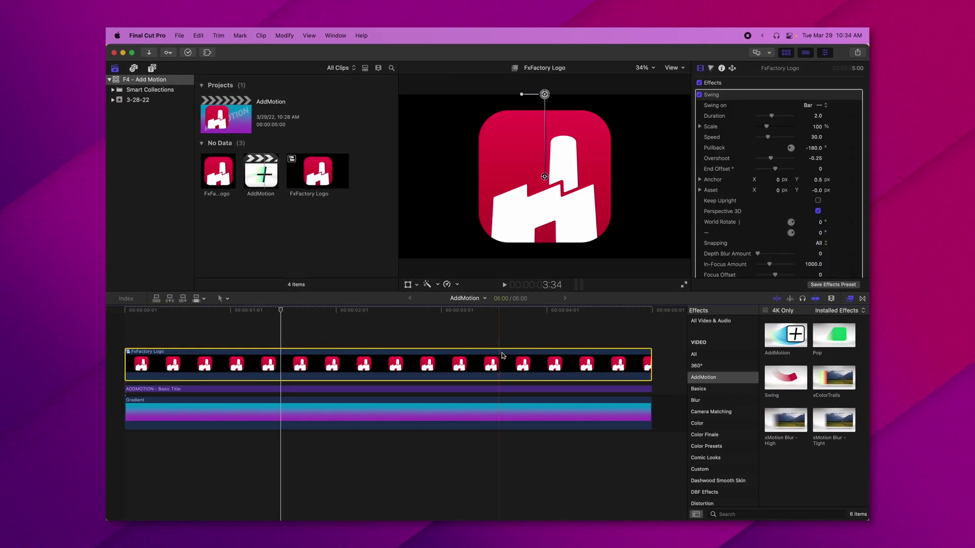
left_click(221, 346)
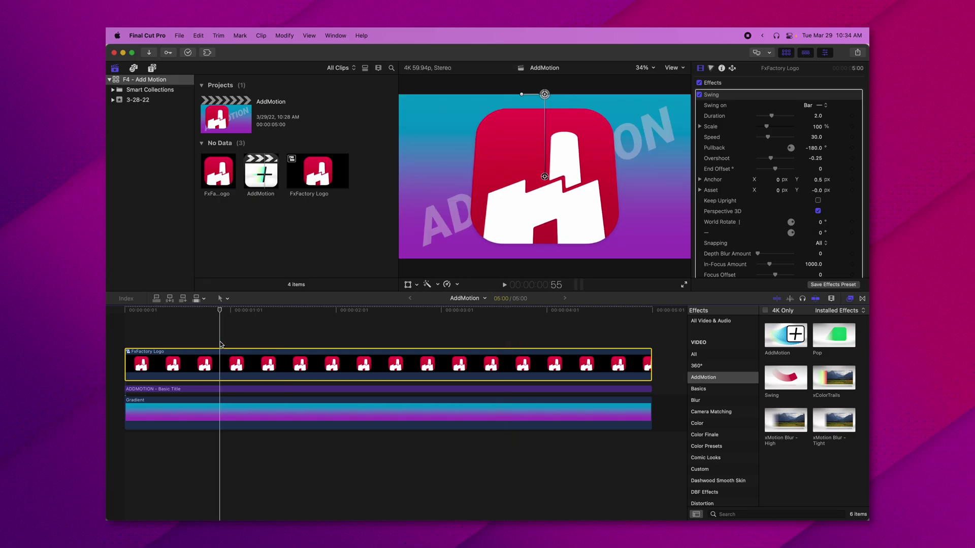
left_click_drag(219, 311, 127, 318)
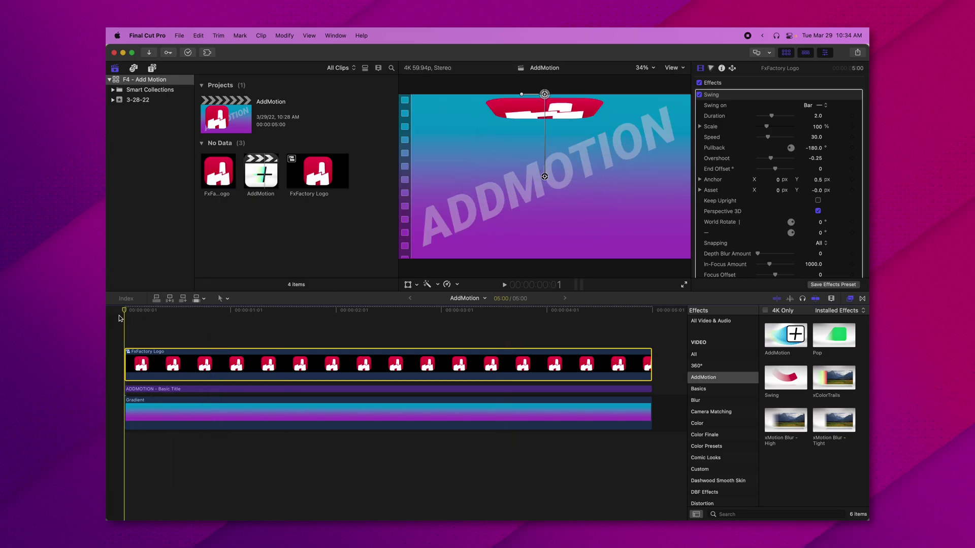
key("space")
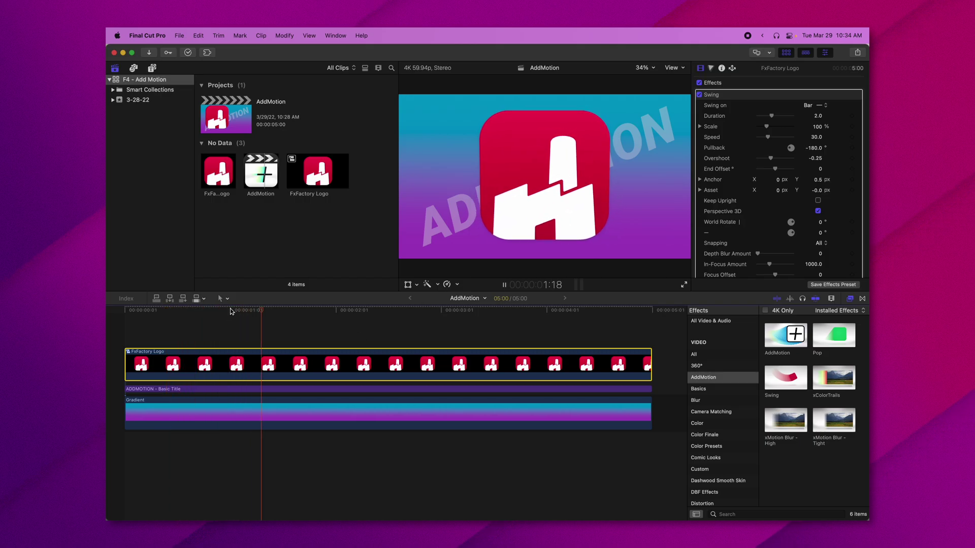
left_click_drag(229, 309, 127, 325)
key("space")
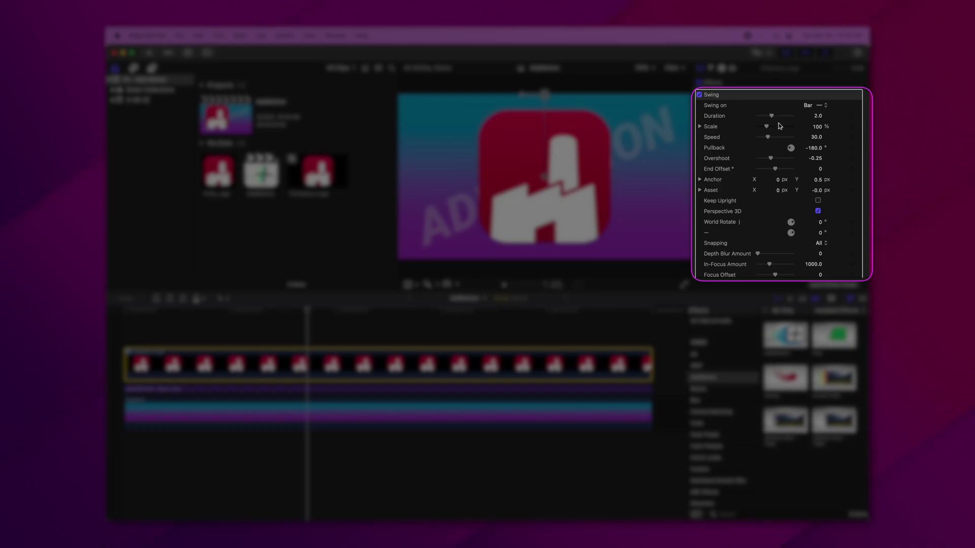
Try Point and then Pole for the Swing effect's Swing on setting, playing the animation for each
left_click(818, 106)
left_click(812, 126)
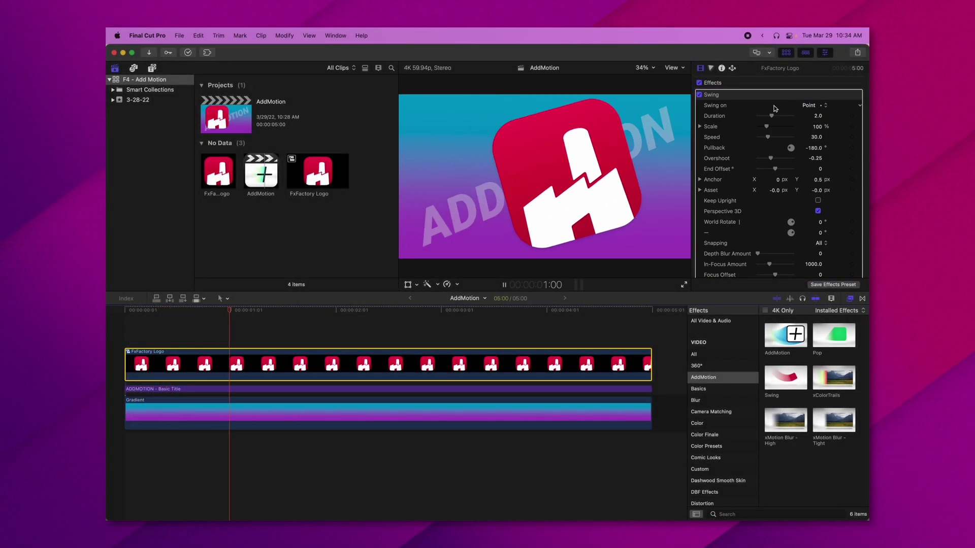
left_click(814, 105)
left_click(819, 97)
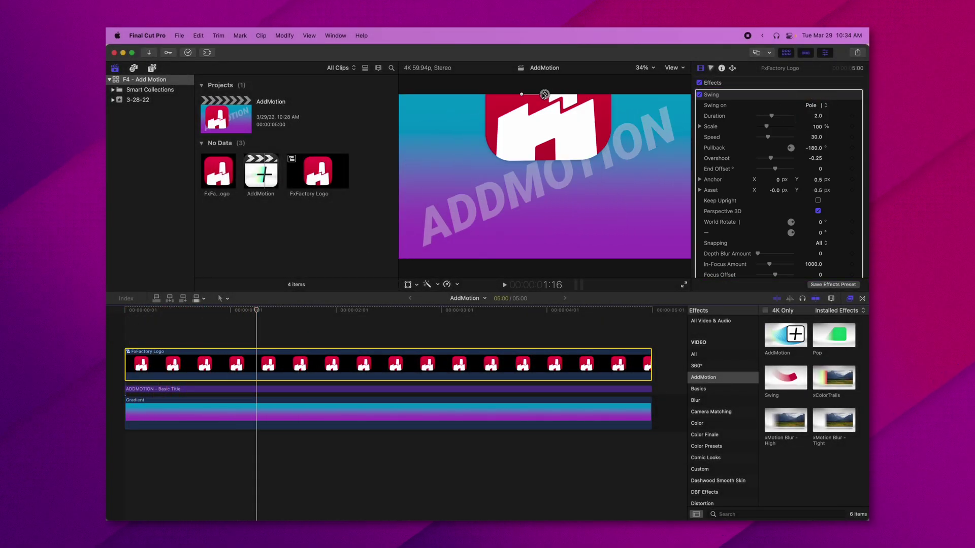
key("space")
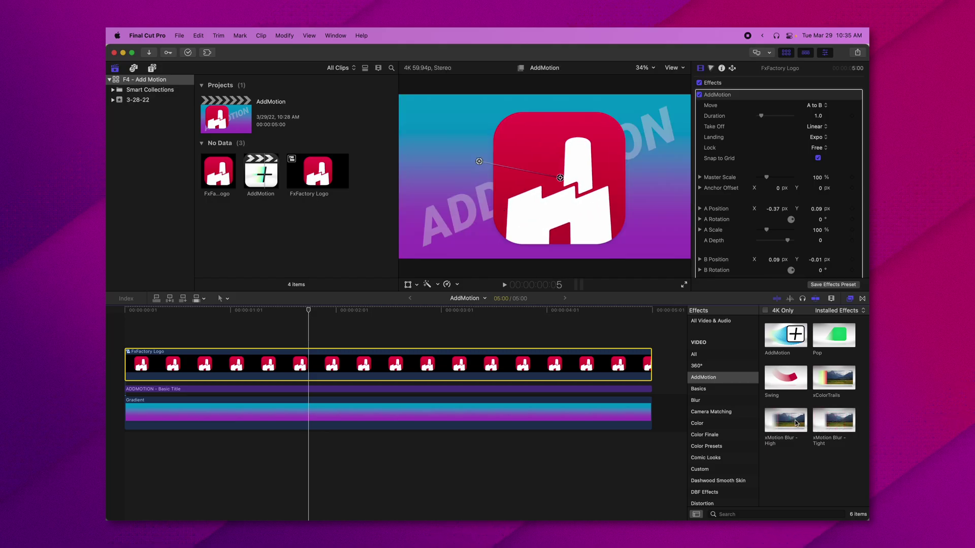
Apply the xMotion Blur - High effect to the FxFactory Logo clip and check the blur in the move's opening frames
left_click_drag(795, 423, 392, 363)
left_click(185, 318)
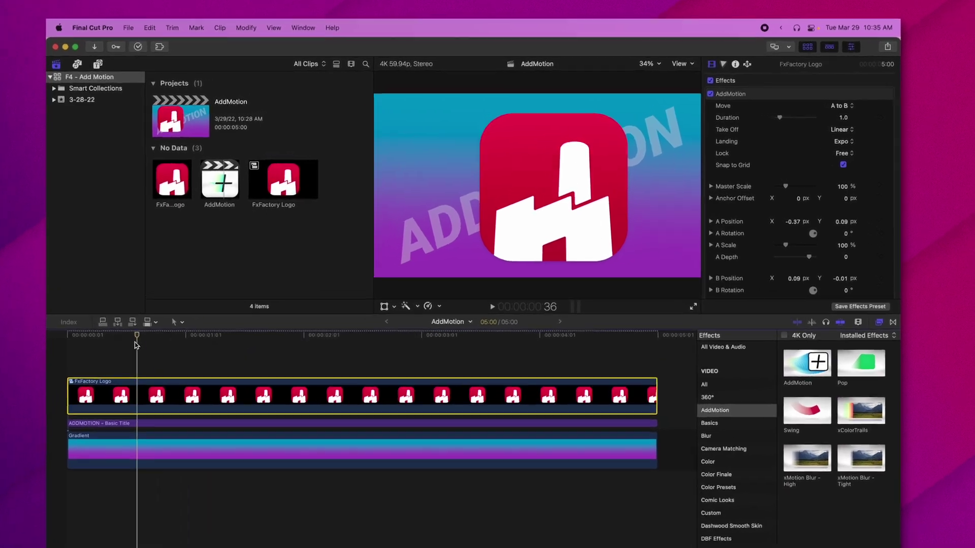
left_click_drag(134, 342, 87, 342)
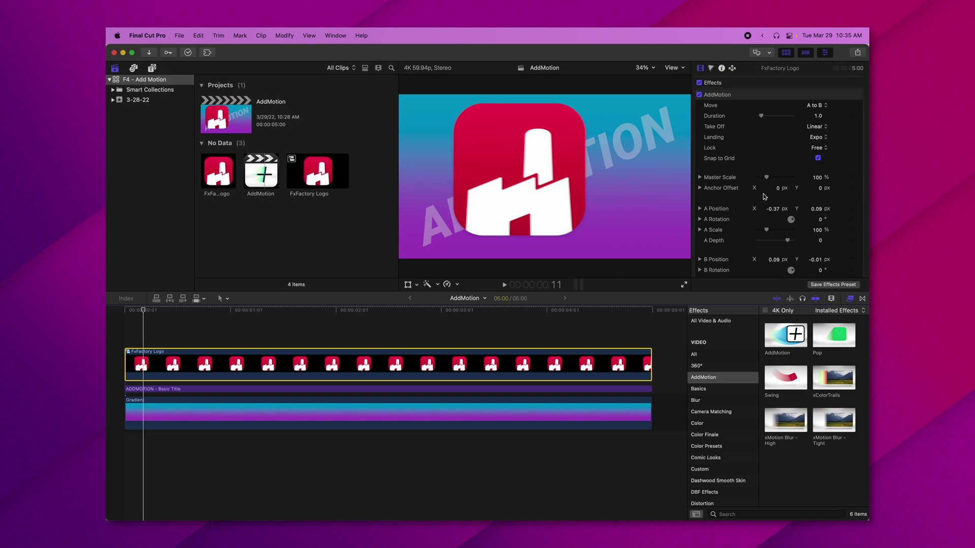
scroll(760, 155, "down", 5)
scroll(739, 152, "down", 3)
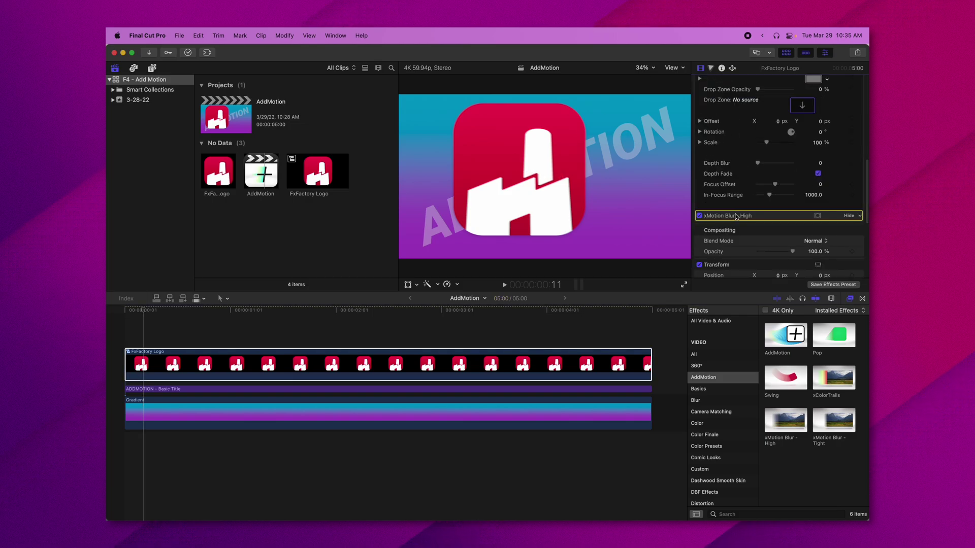
Apply the xColorTrails effect to the FxFactory Logo clip, with Trail Lenth 0.88 and Echoes 10.18, and play the move
left_click_drag(840, 376, 233, 365)
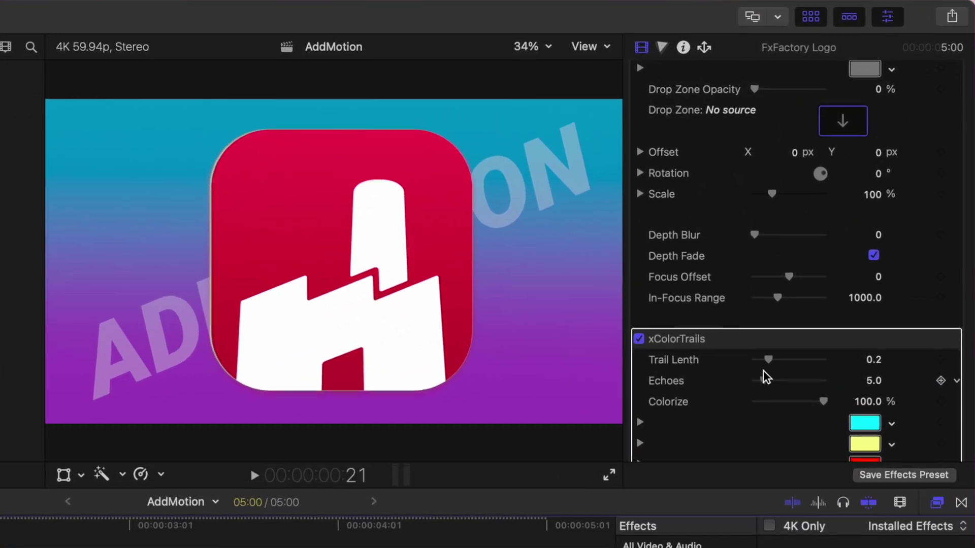
left_click_drag(769, 360, 778, 382)
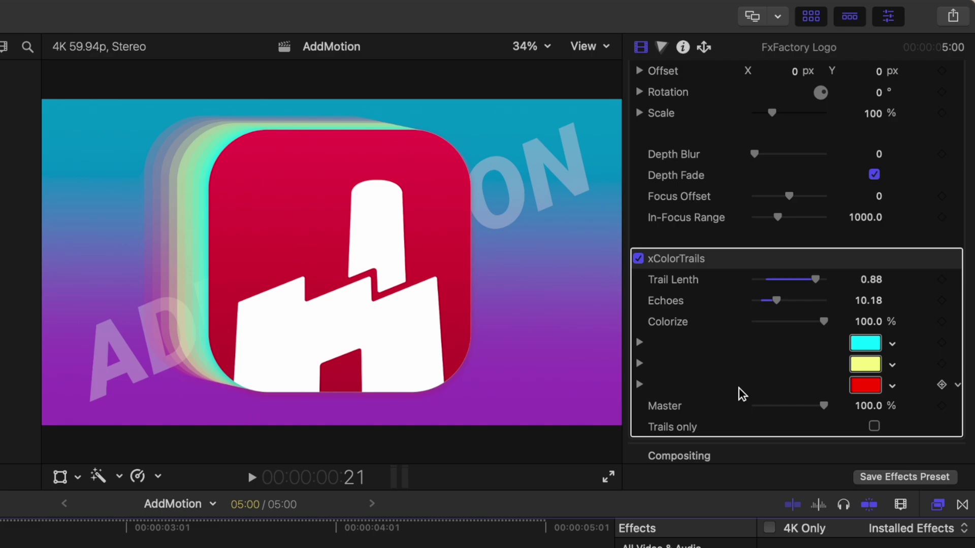
key("space")
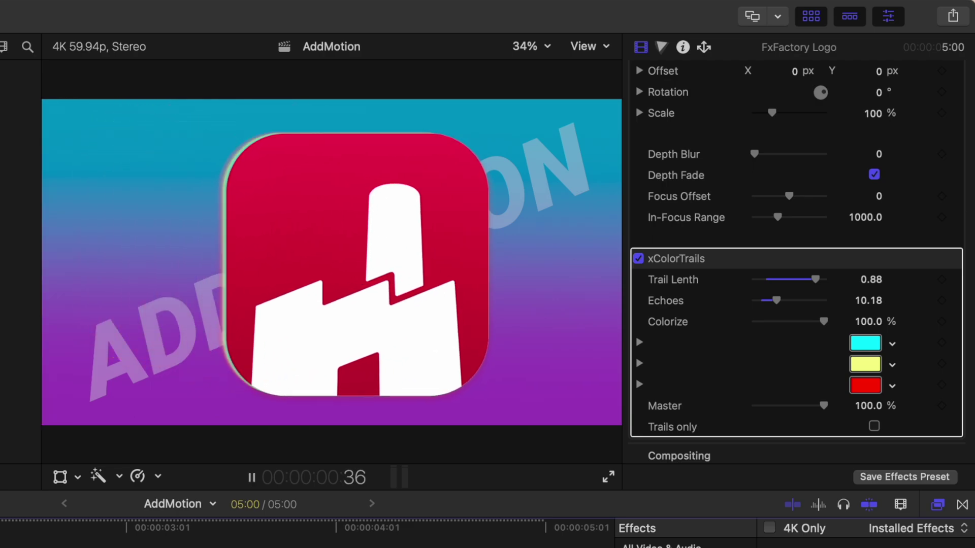
key("space")
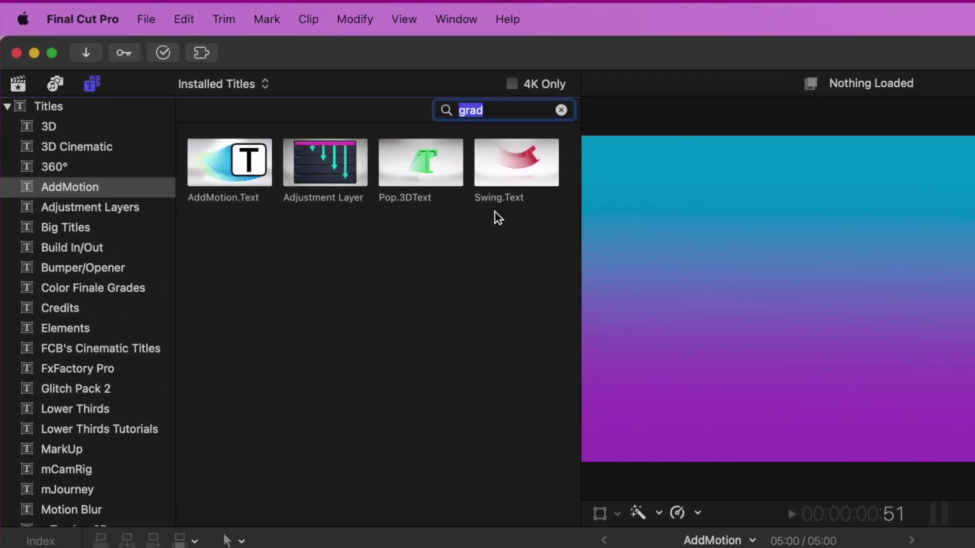
Add the Pop.3DText title above the FxFactory Logo clip and change its text to "SUBSCRIBE!"
left_click_drag(447, 162, 225, 329)
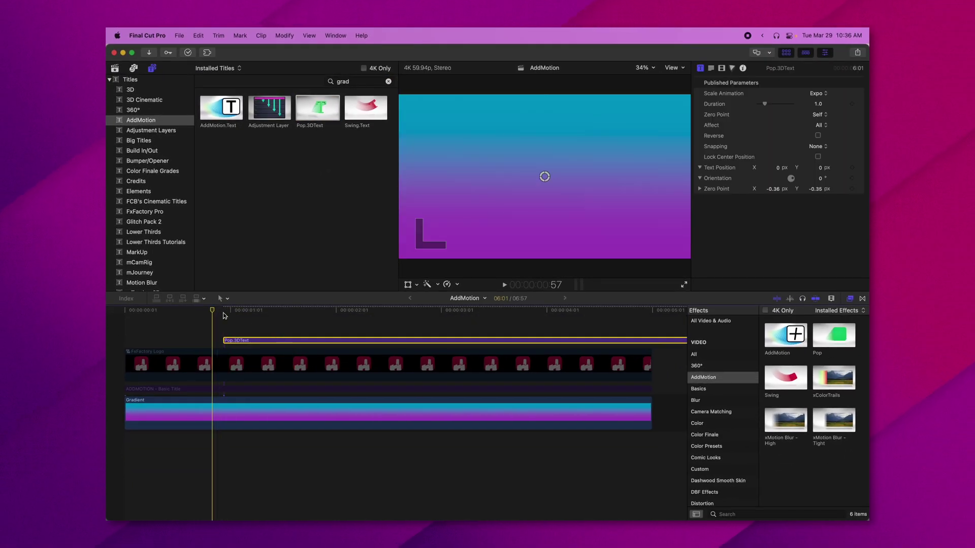
left_click_drag(223, 315, 248, 316)
double_click(248, 340)
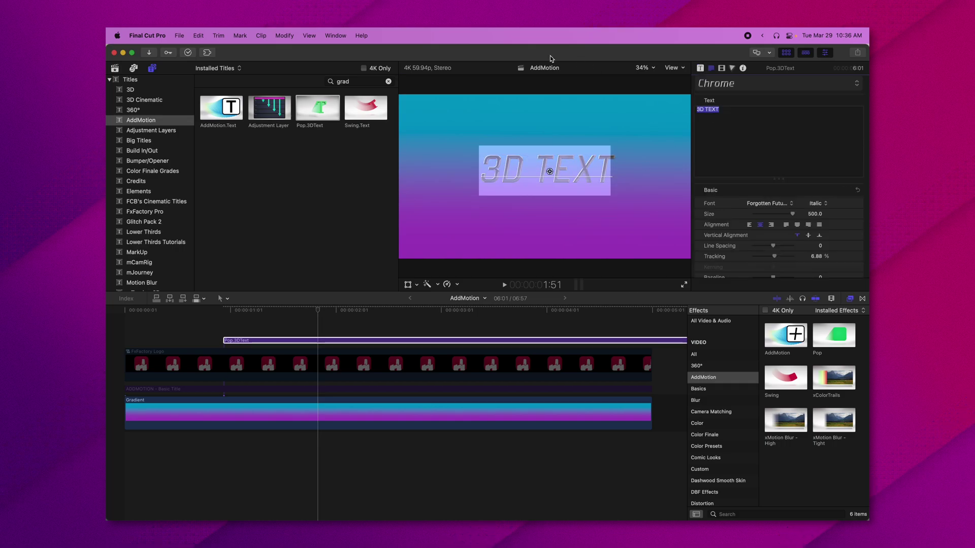
type("SUBSCRIBE!")
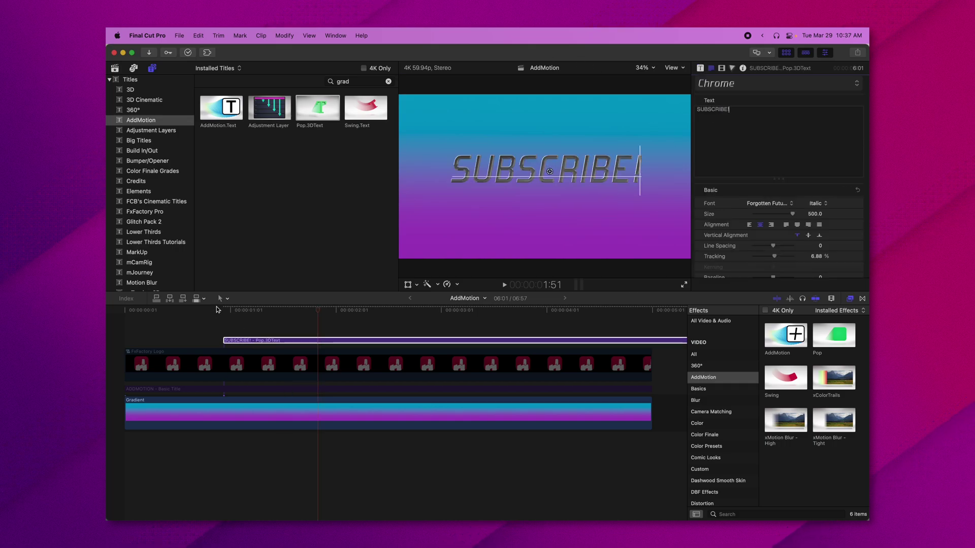
Play the SUBSCRIBE! title's pop animation from the start of the title
left_click(222, 307)
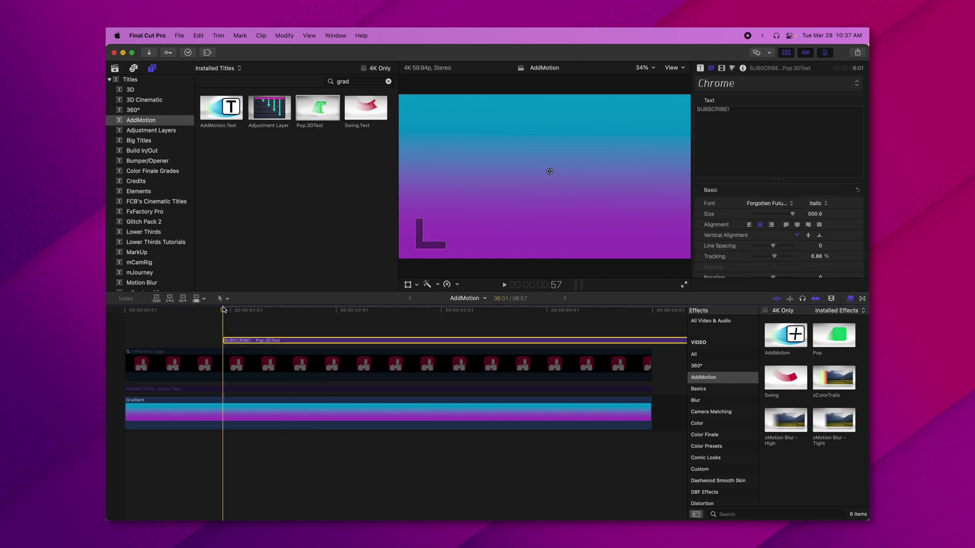
key("space")
key("space")
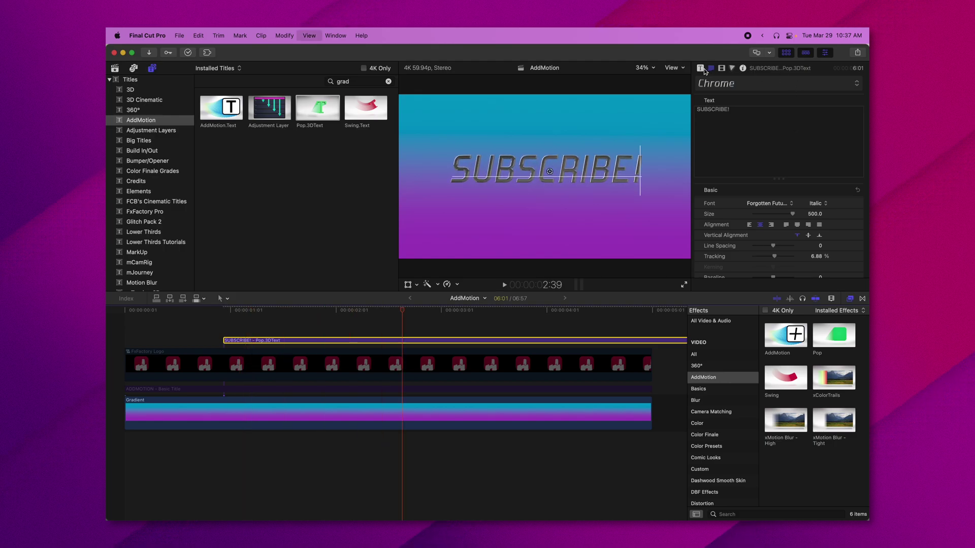
Set the SUBSCRIBE! title's Scale Animation to Elastic and play the animation
left_click(700, 68)
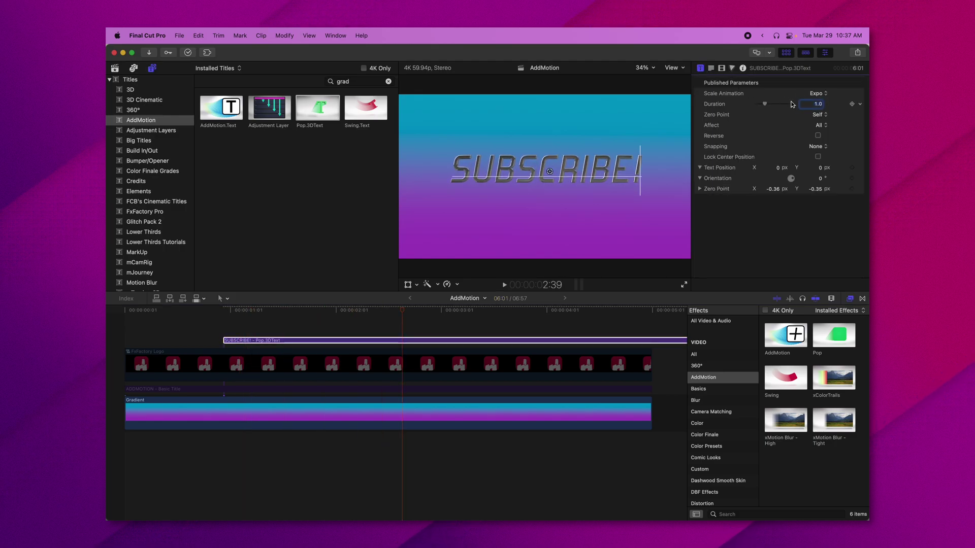
left_click(812, 92)
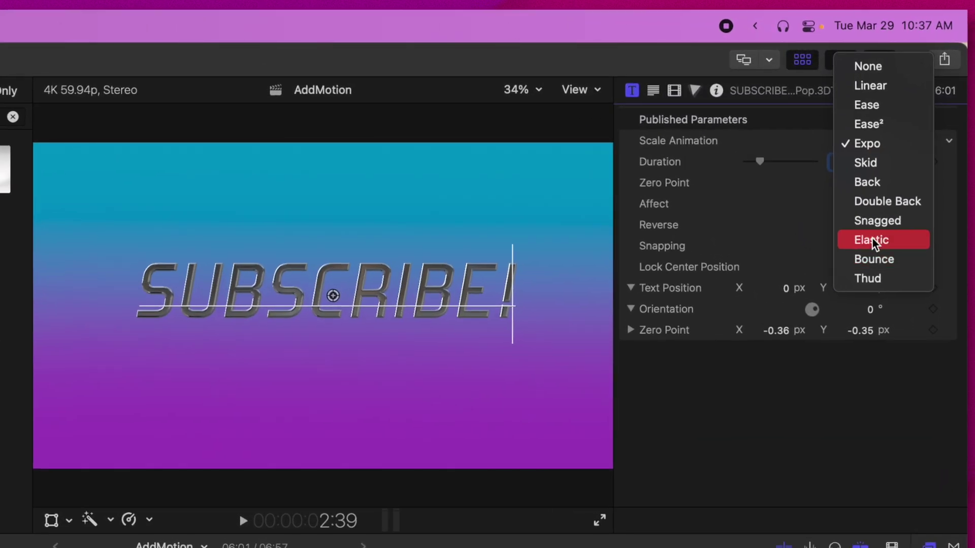
left_click(871, 240)
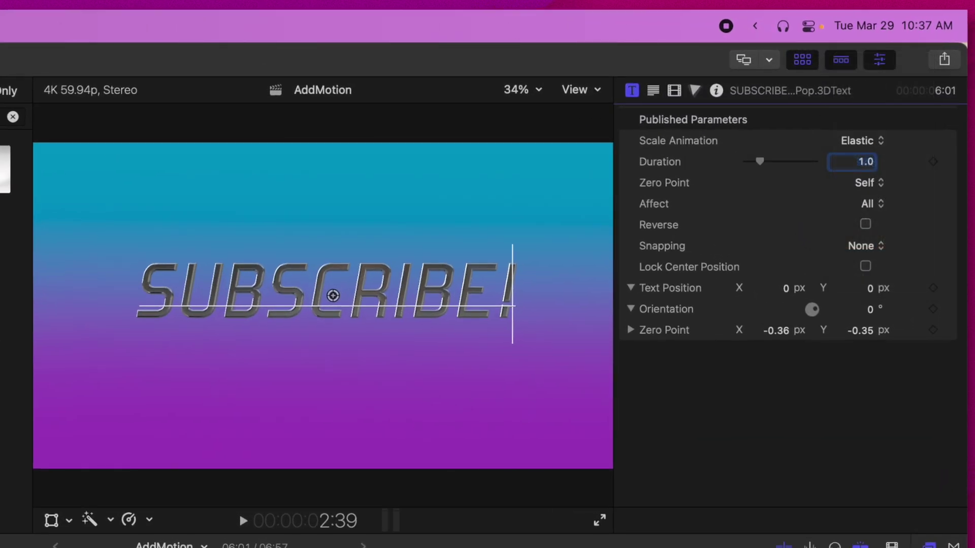
key("space")
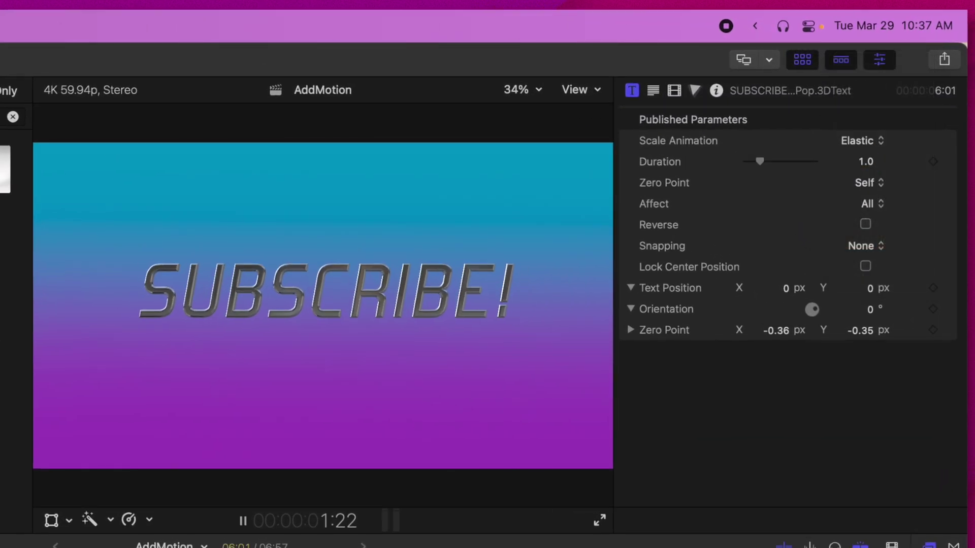
left_click(243, 521)
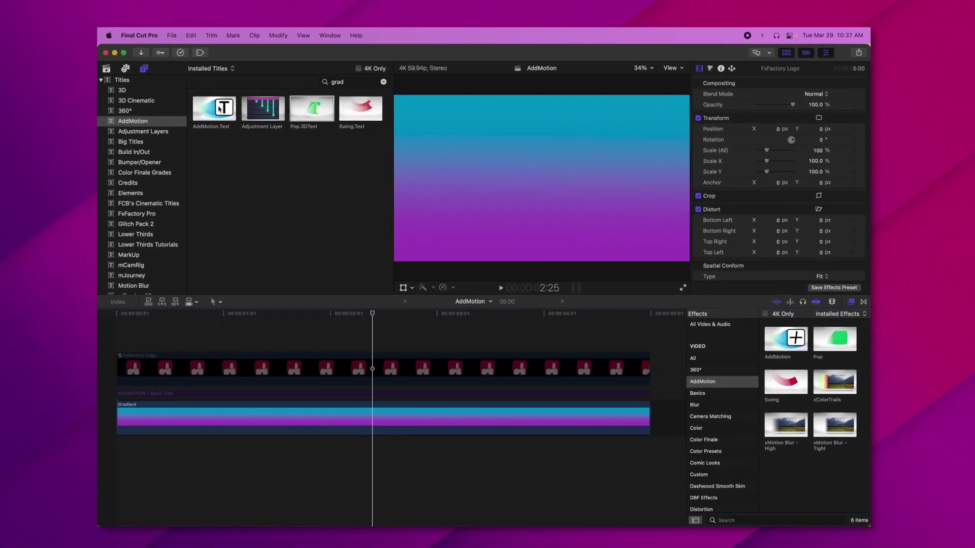
Use an AddMotion.Text title in place of the SUBSCRIBE! title above the logo clip and play it
left_click_drag(219, 109, 143, 340)
left_click(203, 309)
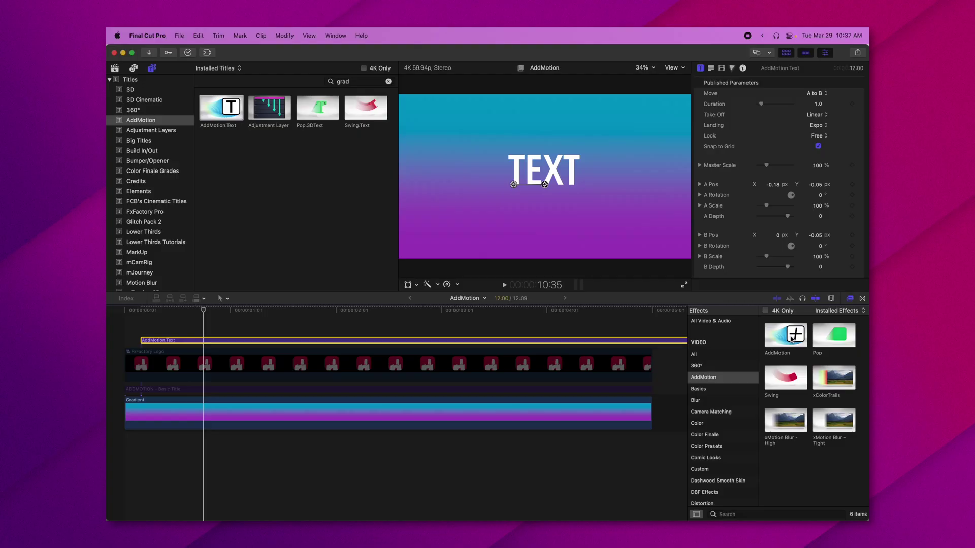
double_click(791, 339)
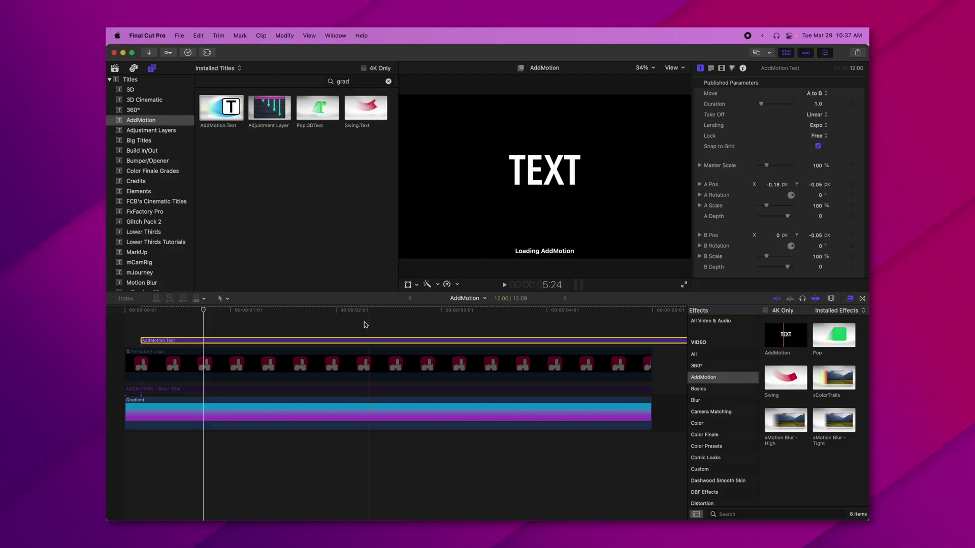
left_click(204, 322)
left_click(208, 340)
key("space")
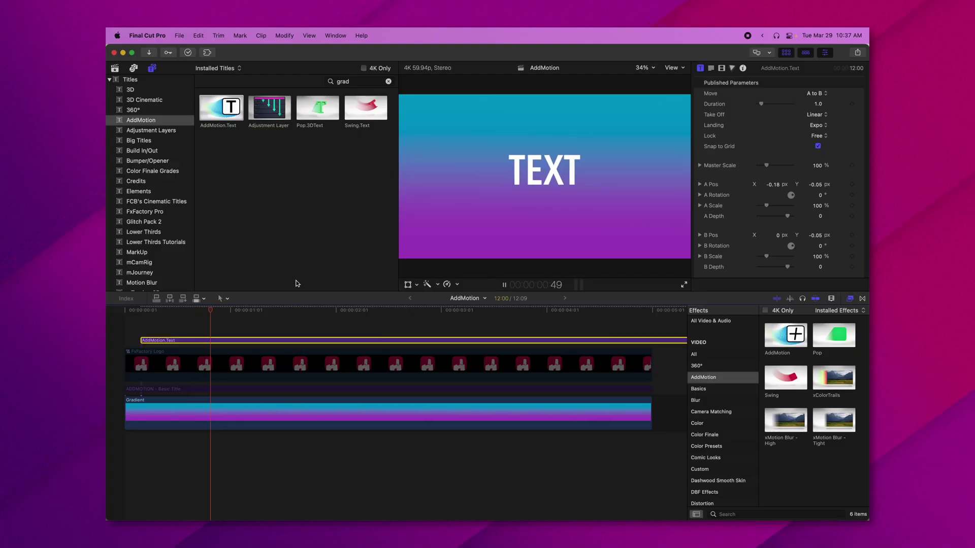
key("space")
Try the Type On Right setting on the AddMotion.Text title
scroll(786, 238, "down", 8)
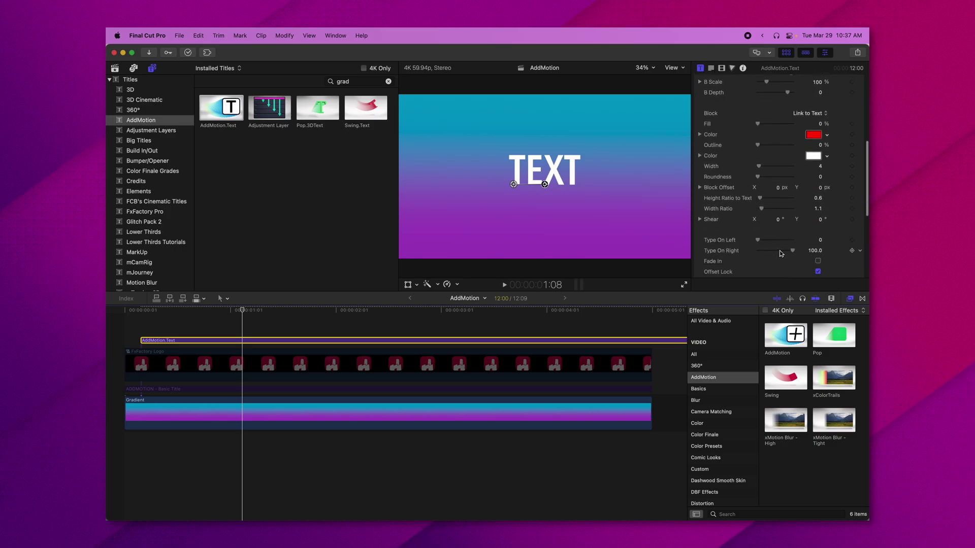
mouse_move(758, 250)
left_mouse_down()
mouse_move(785, 250)
mouse_move(769, 250)
left_mouse_up()
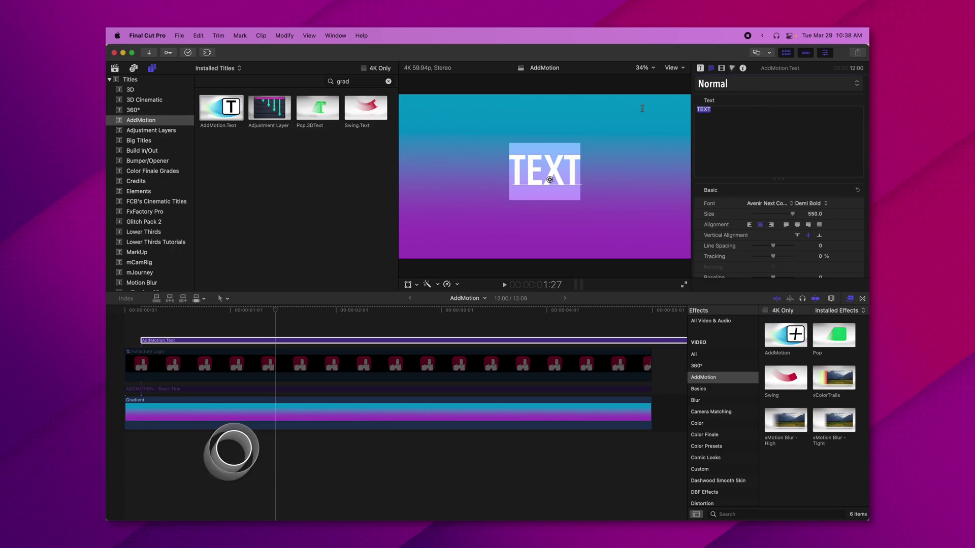
Change the AddMotion.Text title's text to "Like And Subscribe!" and reduce its size to 288
type("S")
key("BackSpace")
type("Like And Sub")
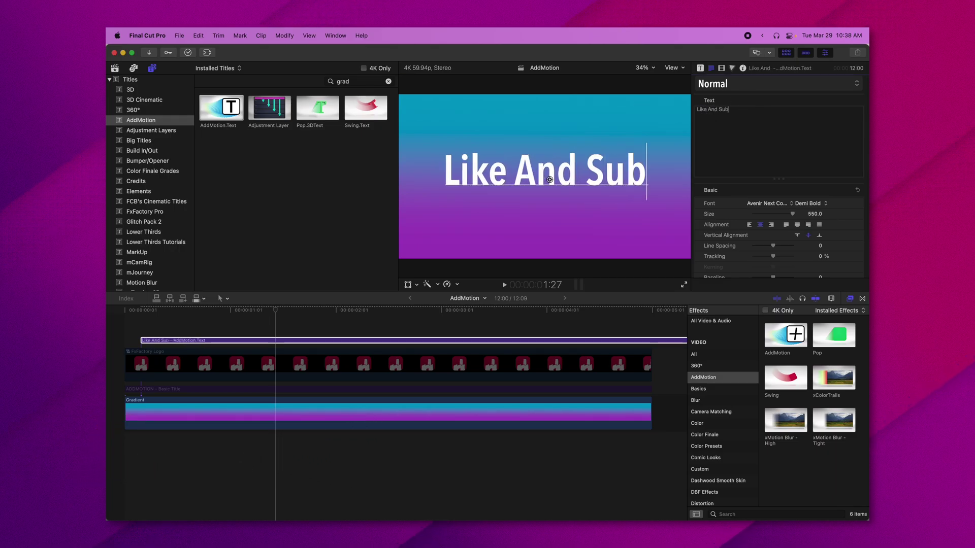
type("scribe!")
key("Escape")
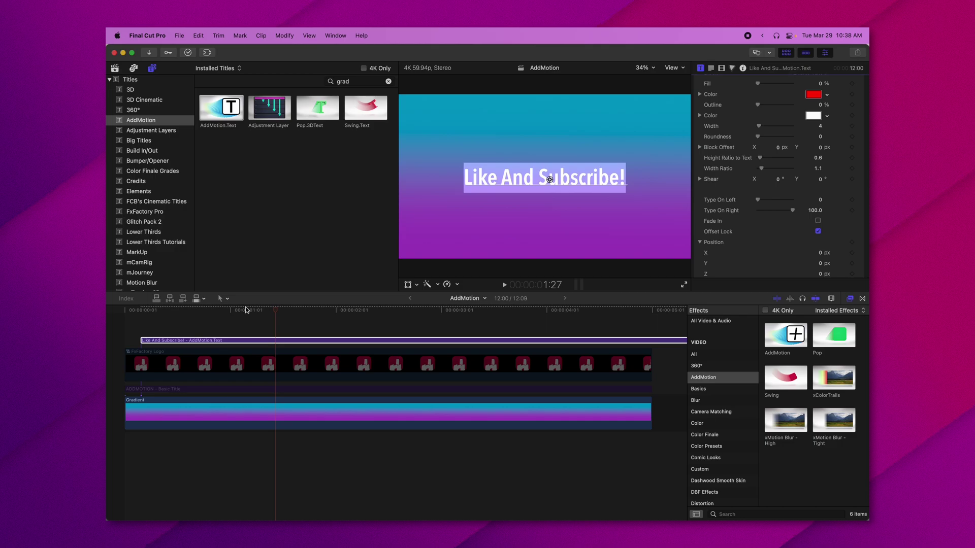
Record a voiceover from the start of the timeline with the Record Voiceover tool
left_click_drag(239, 309, 114, 313)
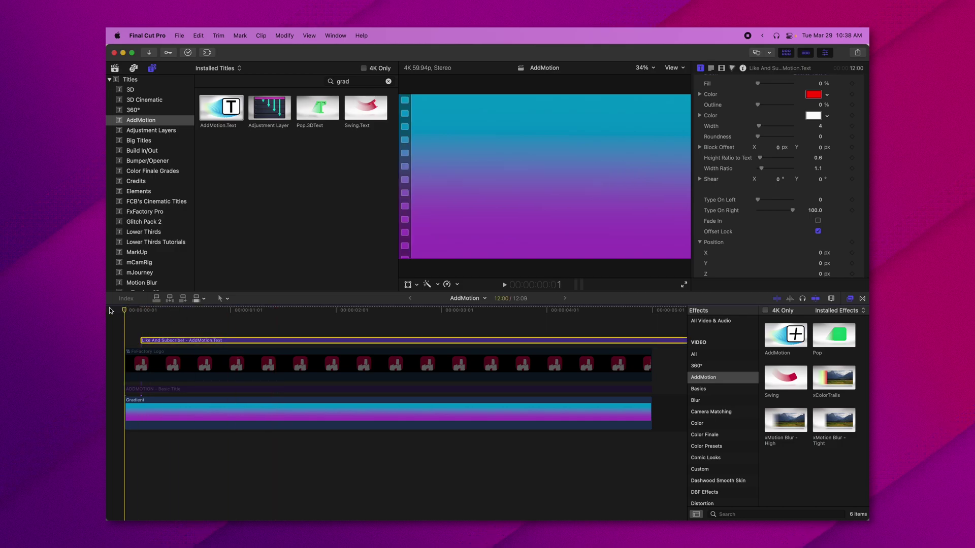
key("super+alt+8")
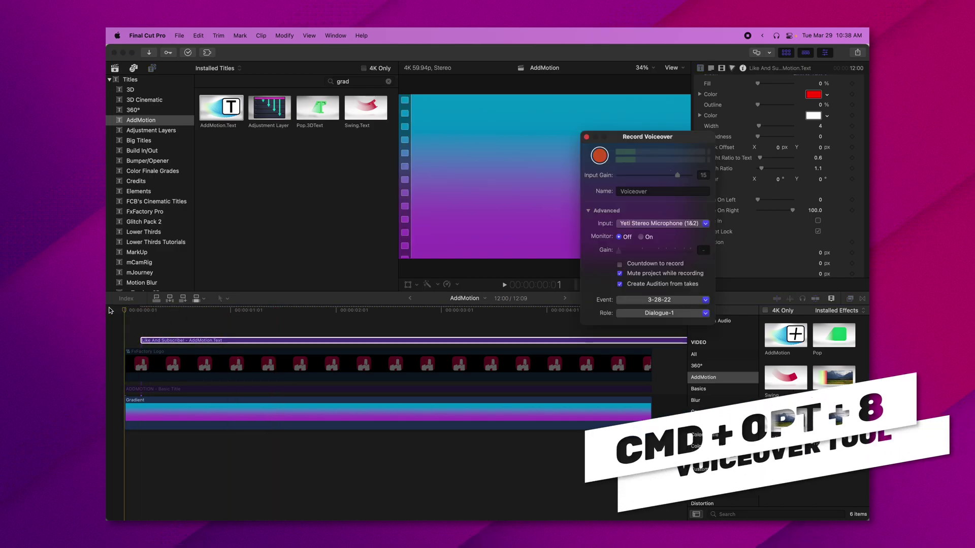
left_click(599, 155)
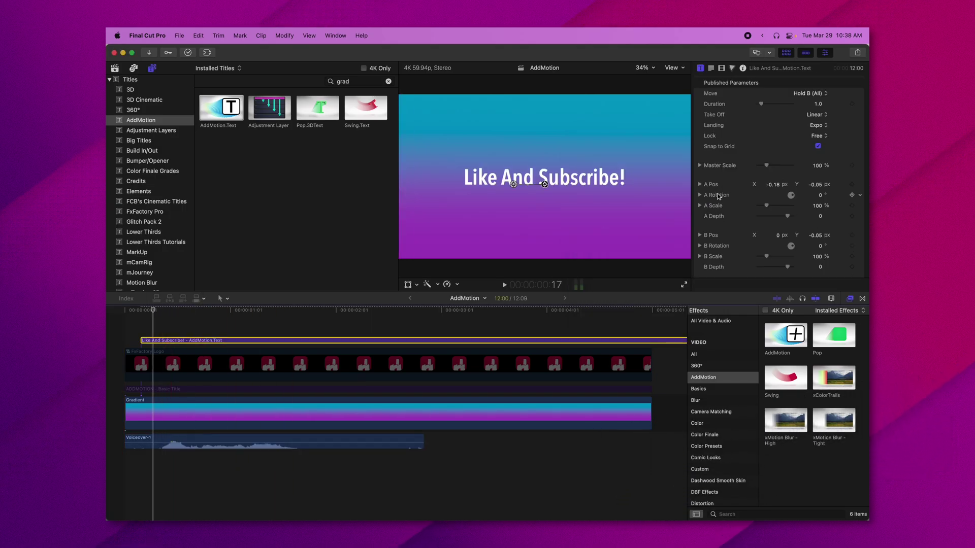
Set the title's Type On Right to 0 and move the playhead along the voiceover to frame 34
scroll(760, 187, "down", 3)
scroll(760, 186, "down", 6)
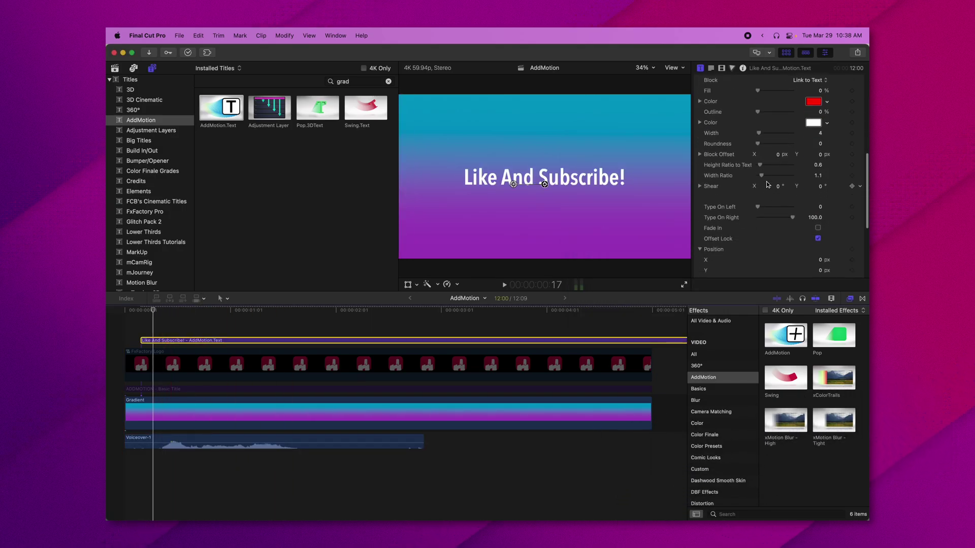
left_click_drag(790, 217, 659, 223)
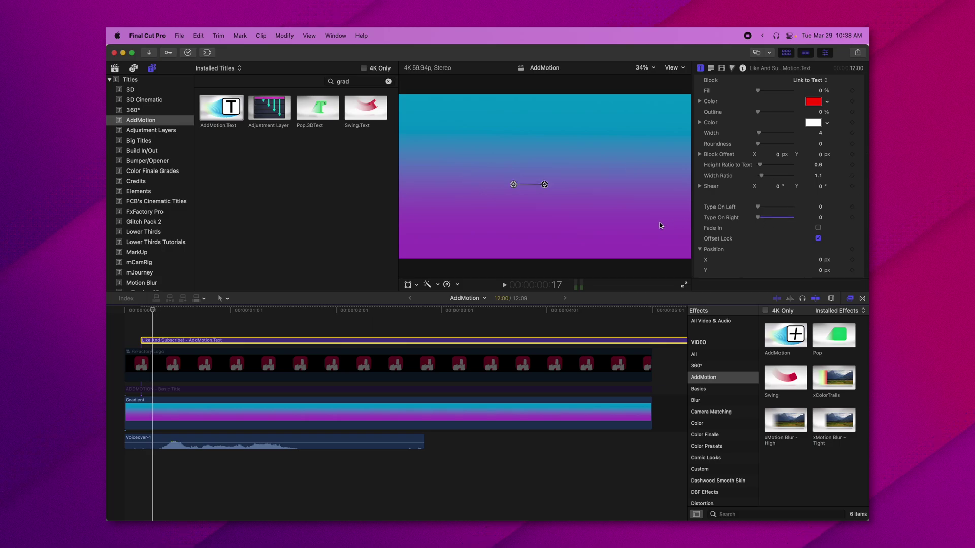
left_click(169, 311)
left_click_drag(170, 313, 190, 313)
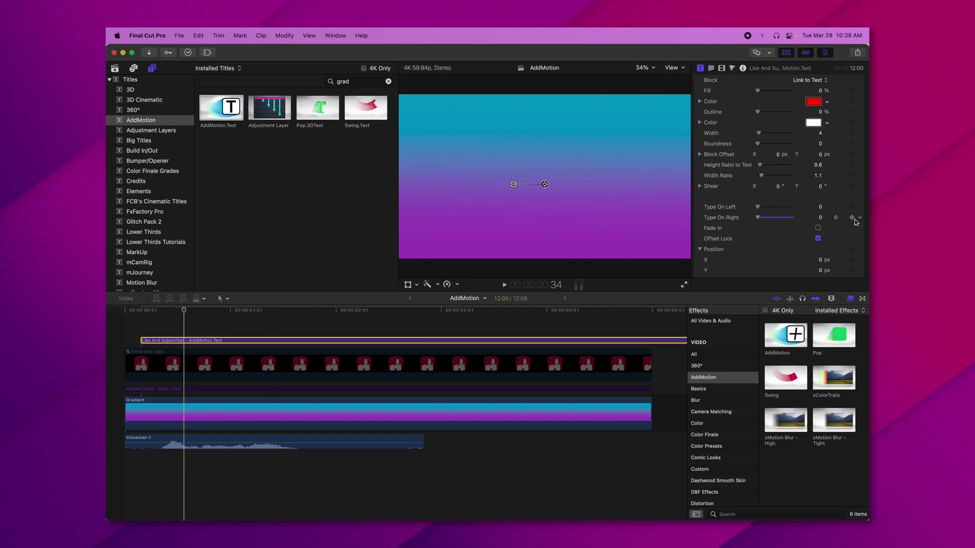
Keyframe Type On Right to 20.89 at frame 35 to reveal "Like" and play it against the voiceover
key("Right")
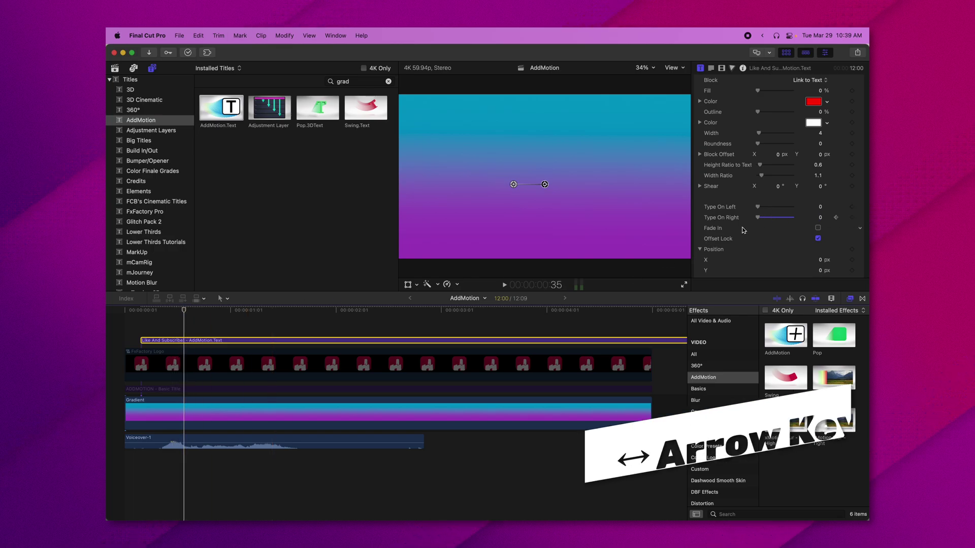
key("Left")
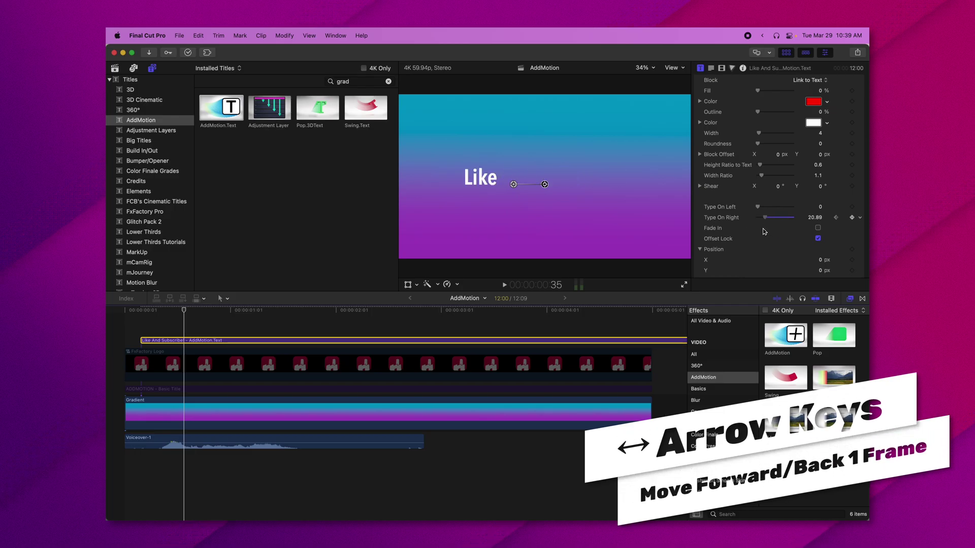
left_click_drag(764, 229, 763, 228)
key("space")
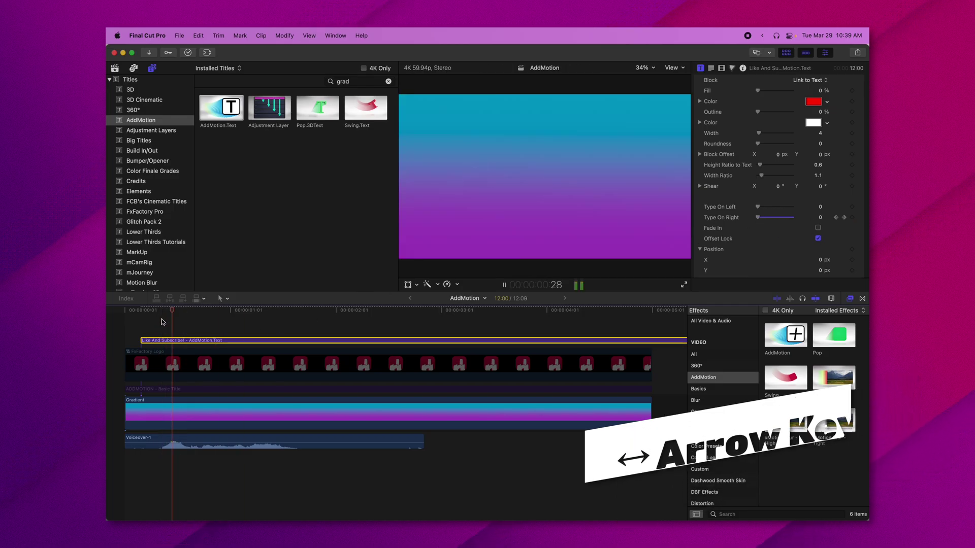
Keyframe Type On Right to 40.16 for "And" and to 100 just after frame 1:00 for "Subscribe!", and play the result
key("space")
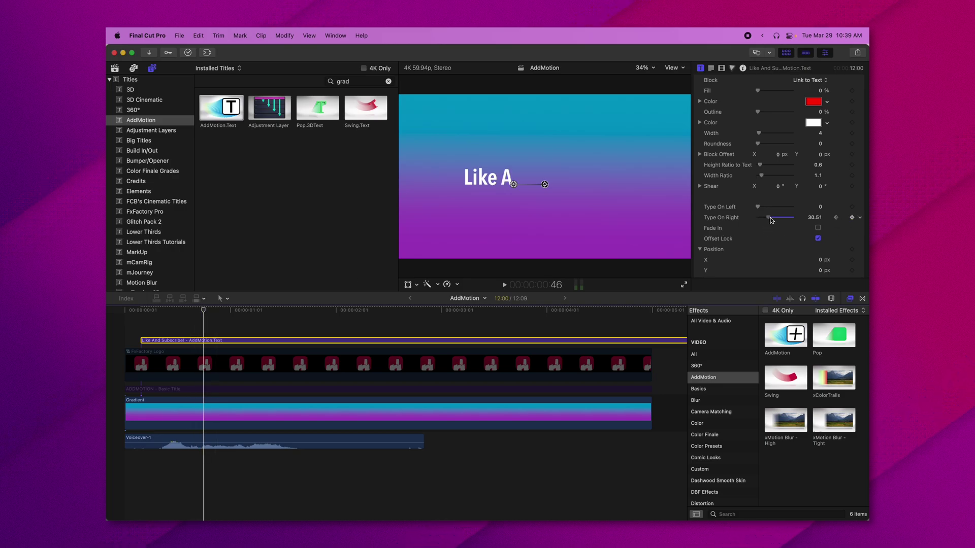
left_click(230, 310)
key("Left")
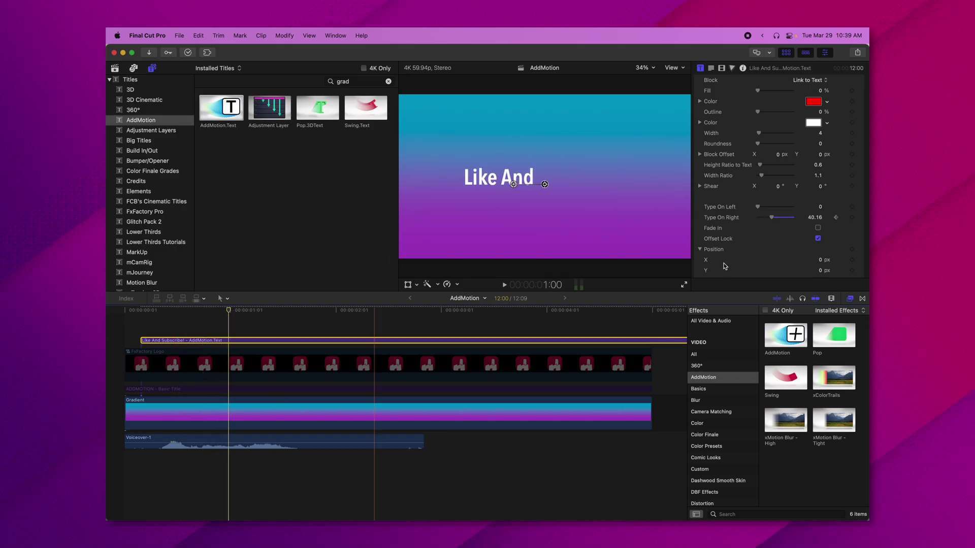
key("Right")
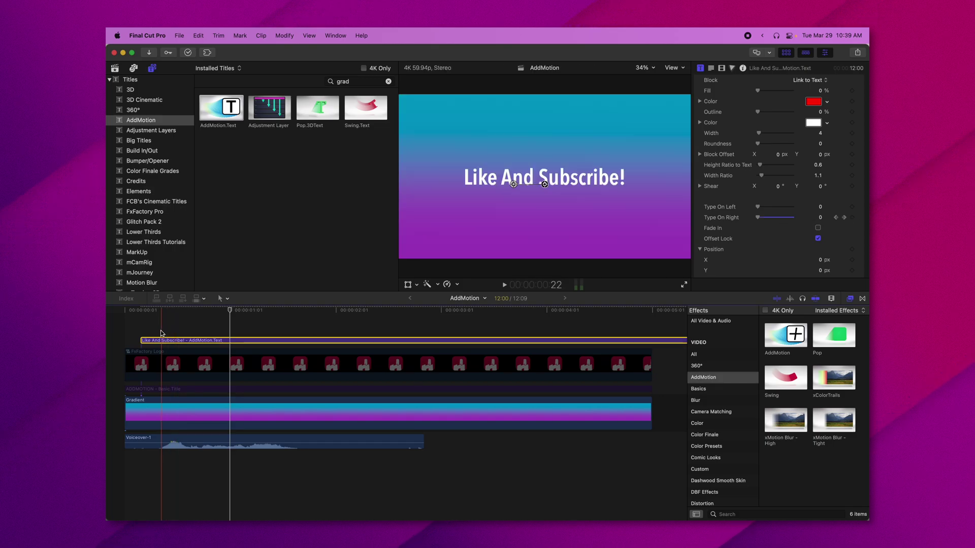
key("space")
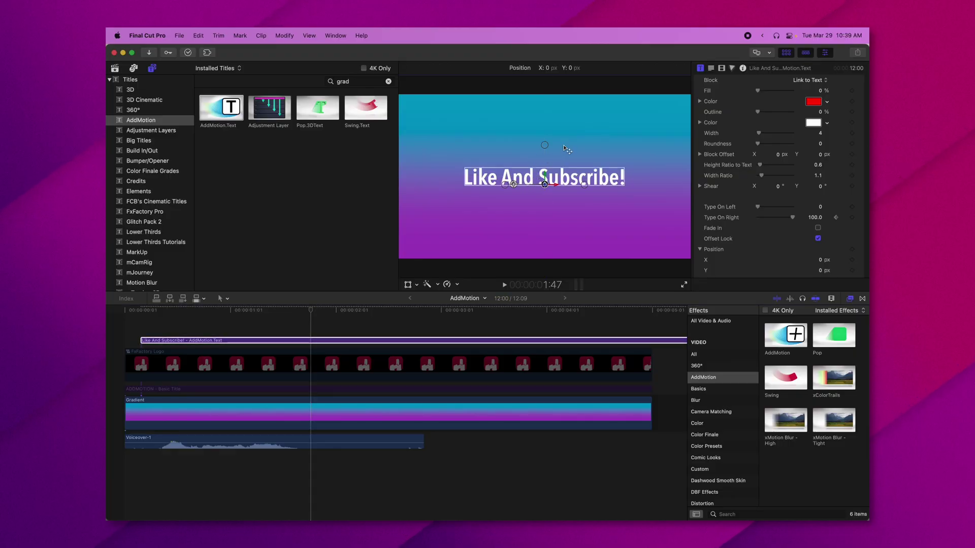
Split the title's text into two lines, "Like And" and "Subscribe!", and select all of it
double_click(557, 180)
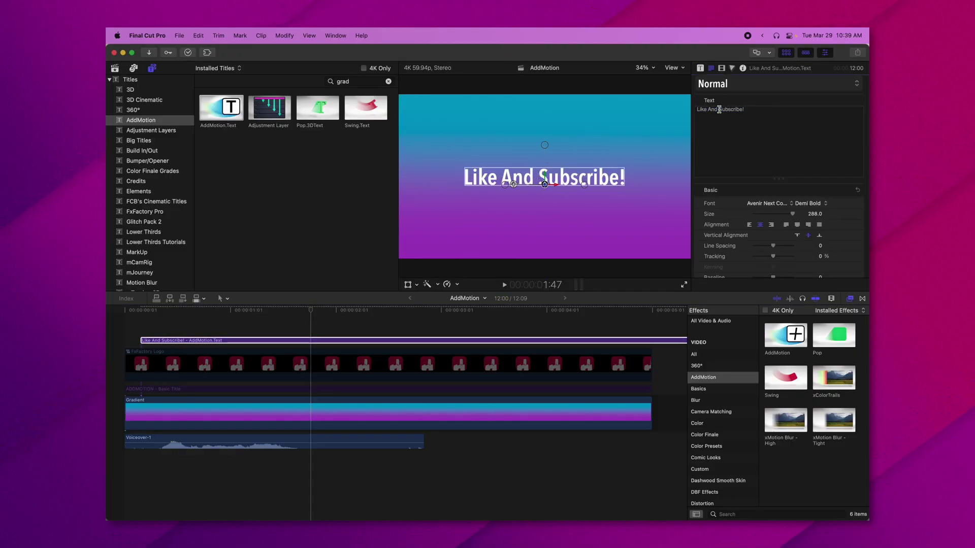
key("Return")
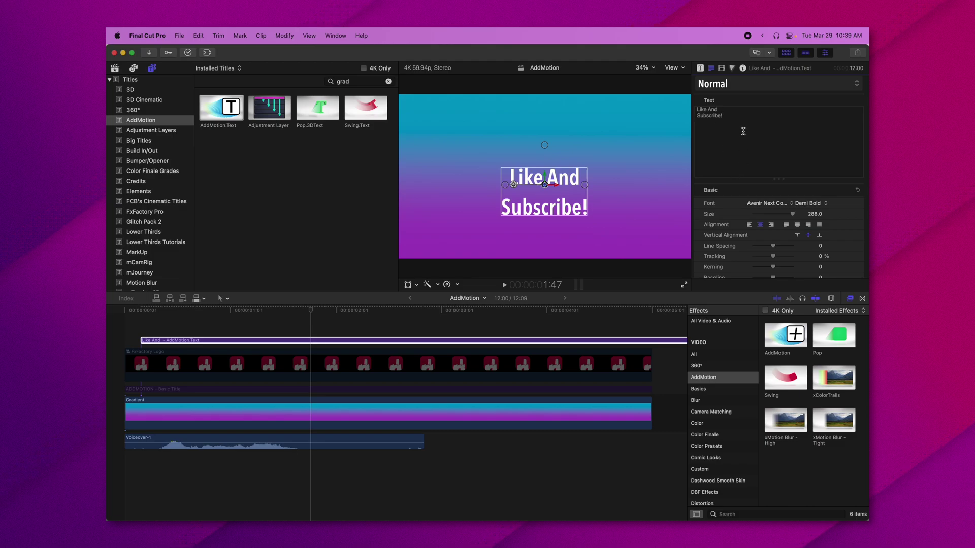
key("super+a")
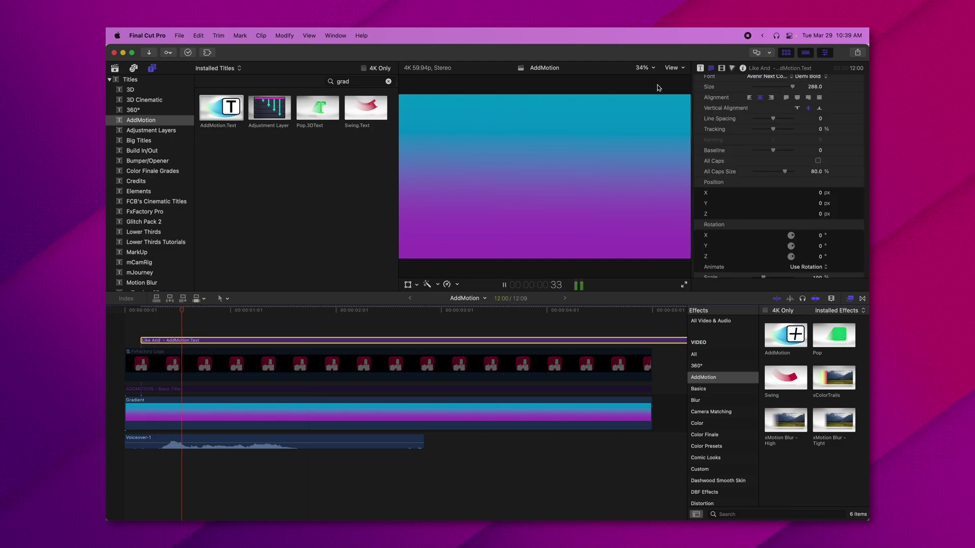
Set the title's AddMotion Move to A to B with a Duration of 2.69, and play the result
key("space")
left_click(700, 68)
scroll(797, 125, "up", 5)
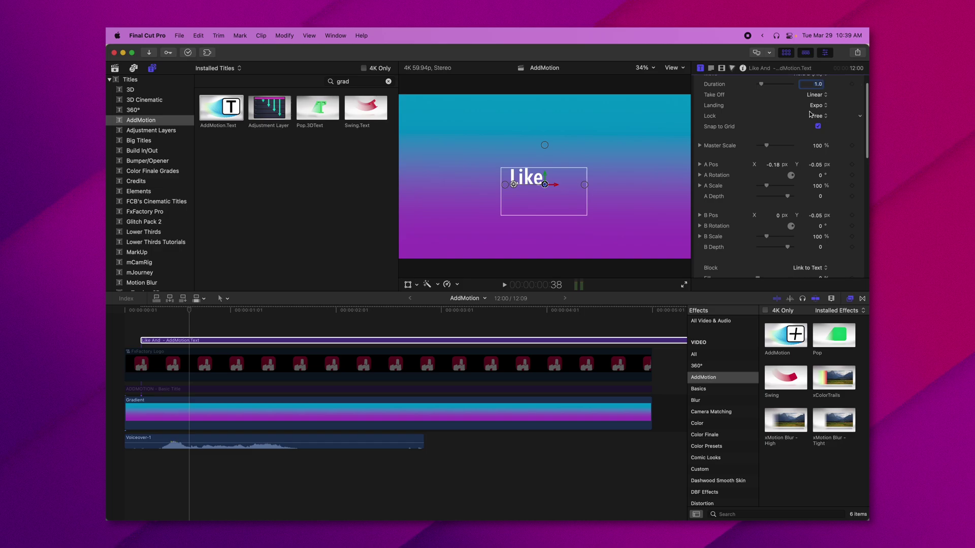
scroll(811, 114, "up", 1)
left_click(813, 79)
left_click(810, 53)
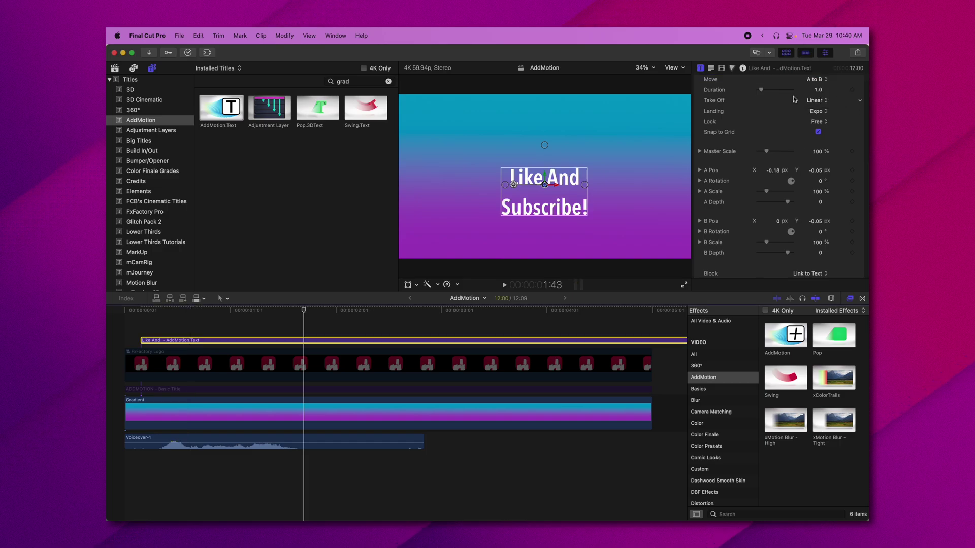
left_click_drag(765, 92, 768, 90)
key("space")
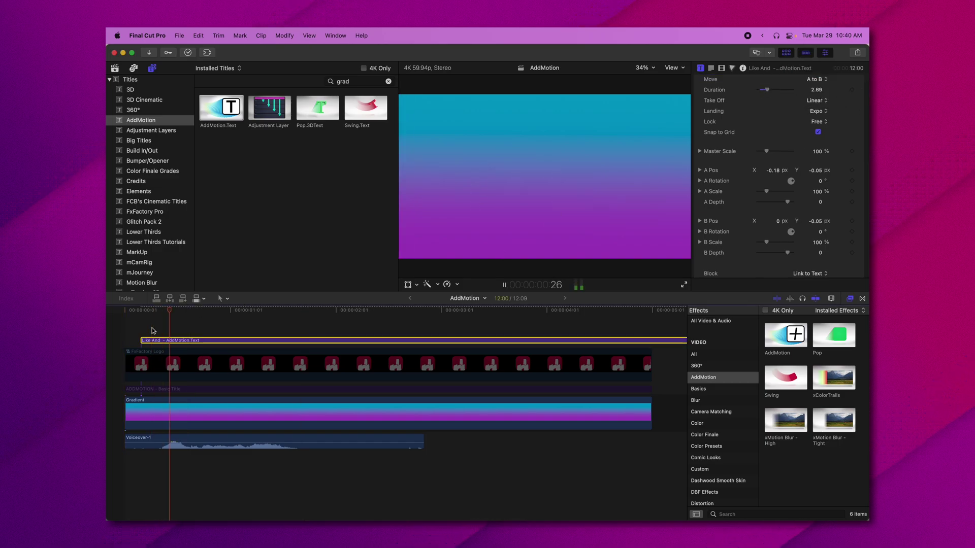
key("space")
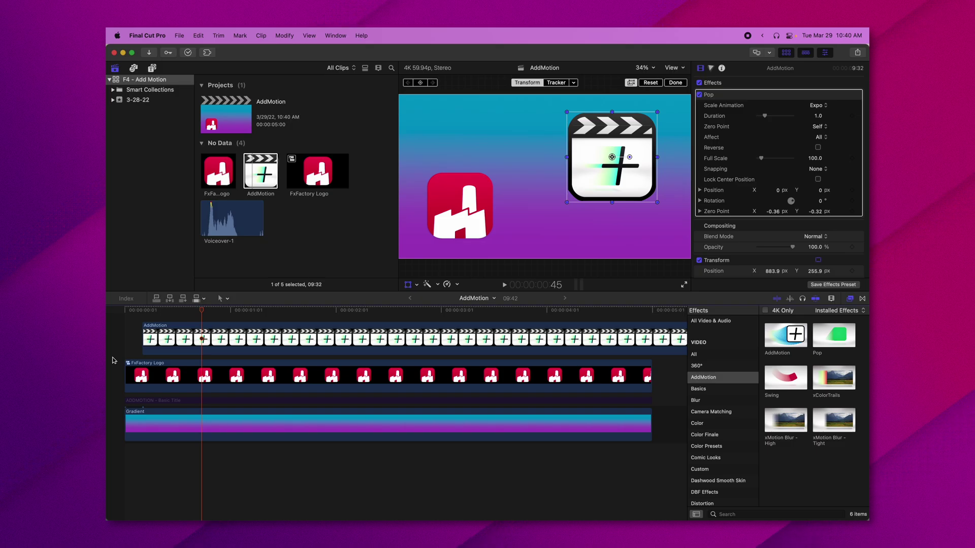
Add an Adjustment Layer above all clips from the project's start, apply the AddMotion effect to it, and return the playhead to the beginning
left_click(152, 68)
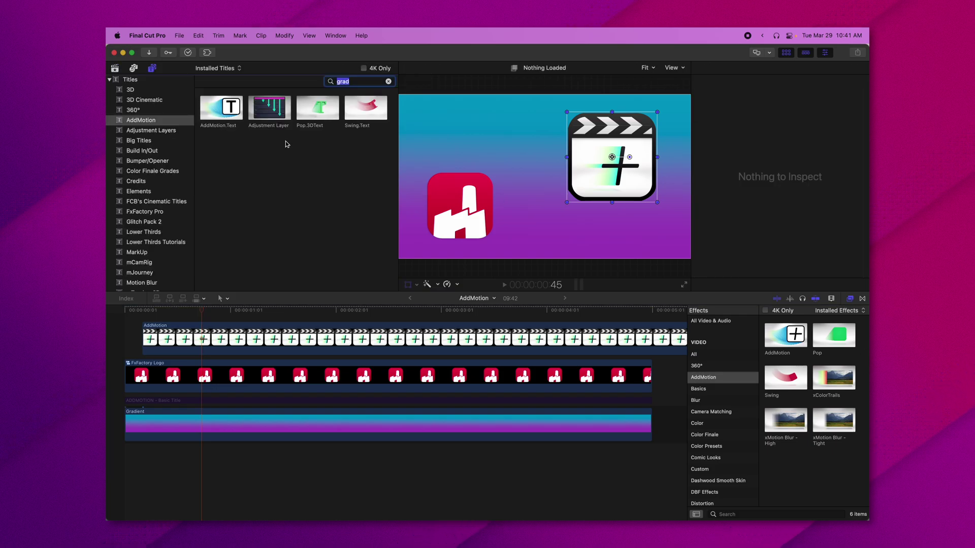
left_click_drag(269, 120, 128, 316)
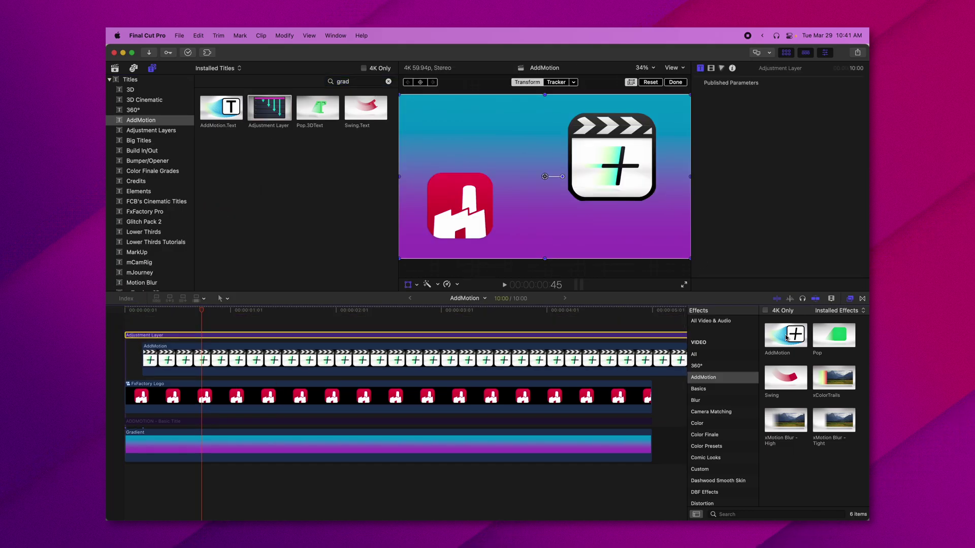
left_click_drag(787, 337, 328, 335)
left_click(162, 319)
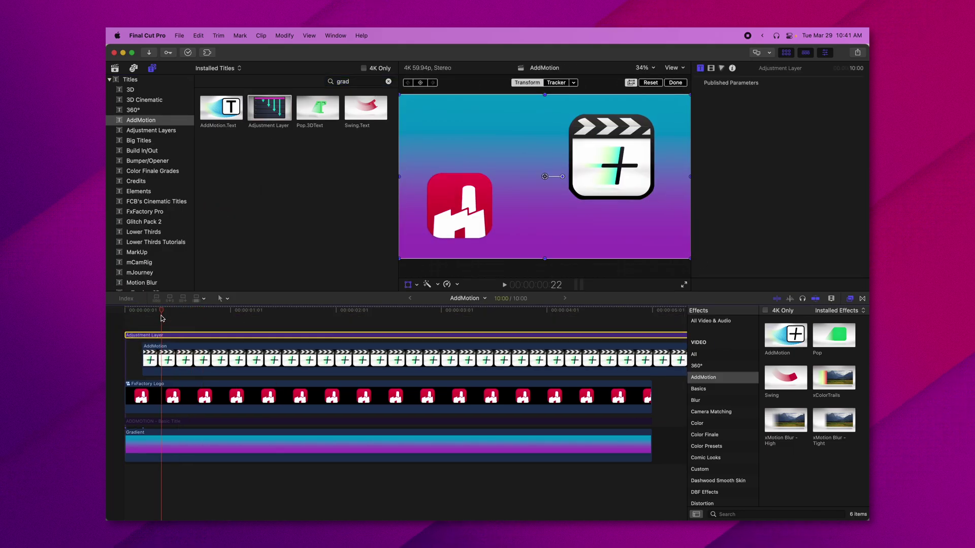
left_click_drag(163, 318, 108, 316)
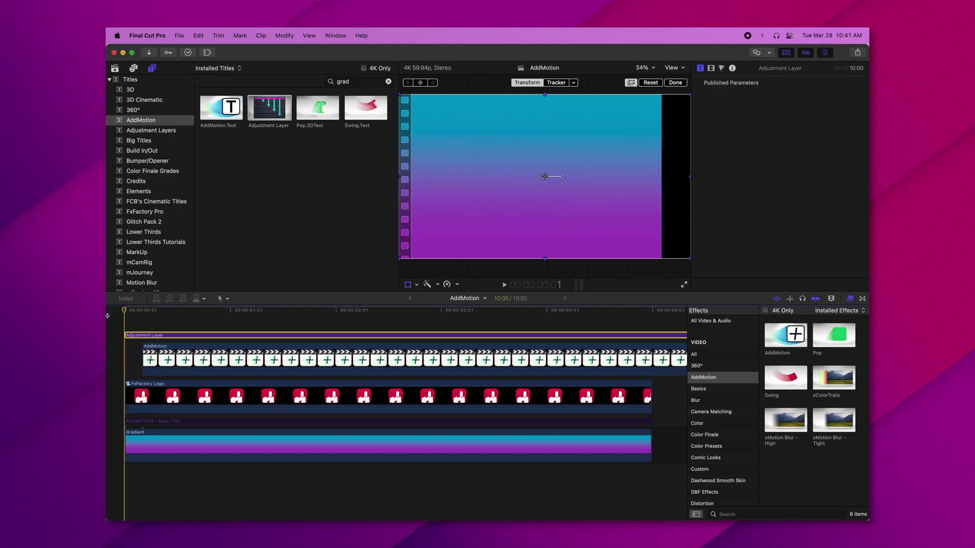
Set the adjustment layer's AddMotion to B to A with A Position at X -2.06, Y 0.01, and start the layer at about 1:00
left_click(711, 68)
left_click(815, 107)
left_click(817, 116)
key("space")
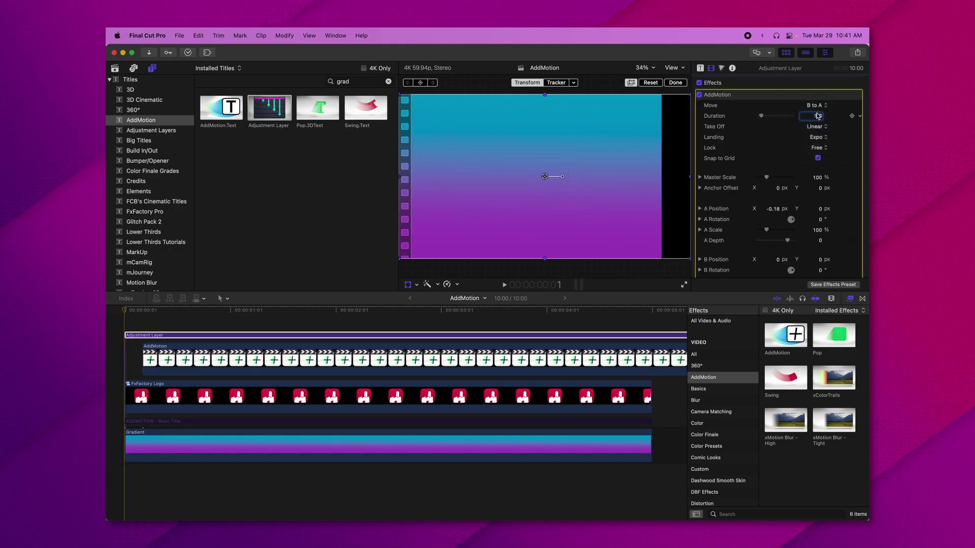
left_click_drag(514, 177, 184, 177)
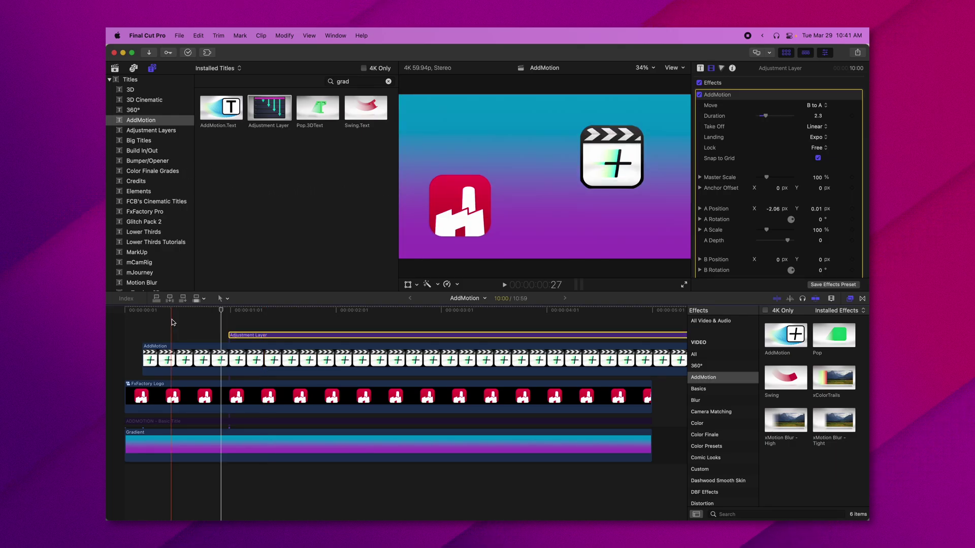
key("space")
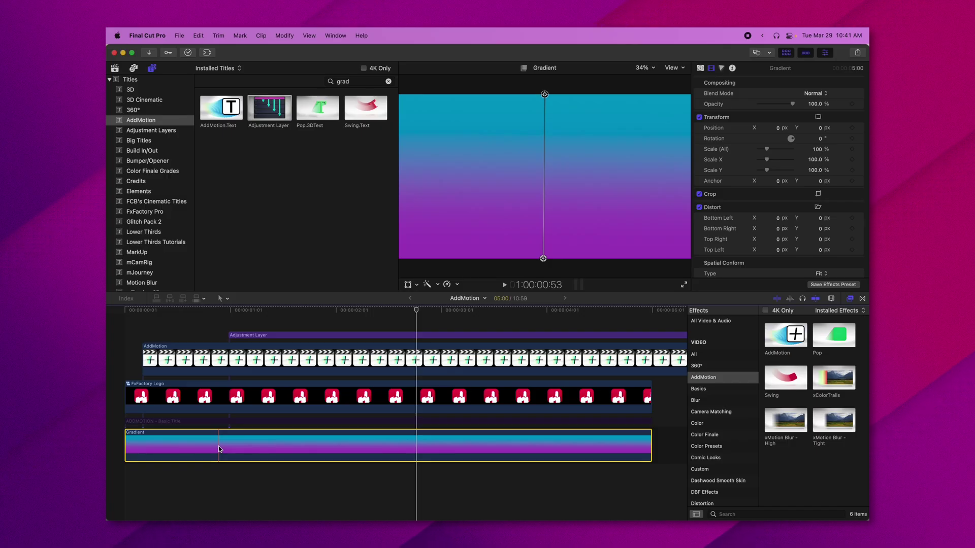
Duplicate the Gradient clip above the adjustment layer and disable the original Gradient clip
left_click_drag(219, 447, 206, 303)
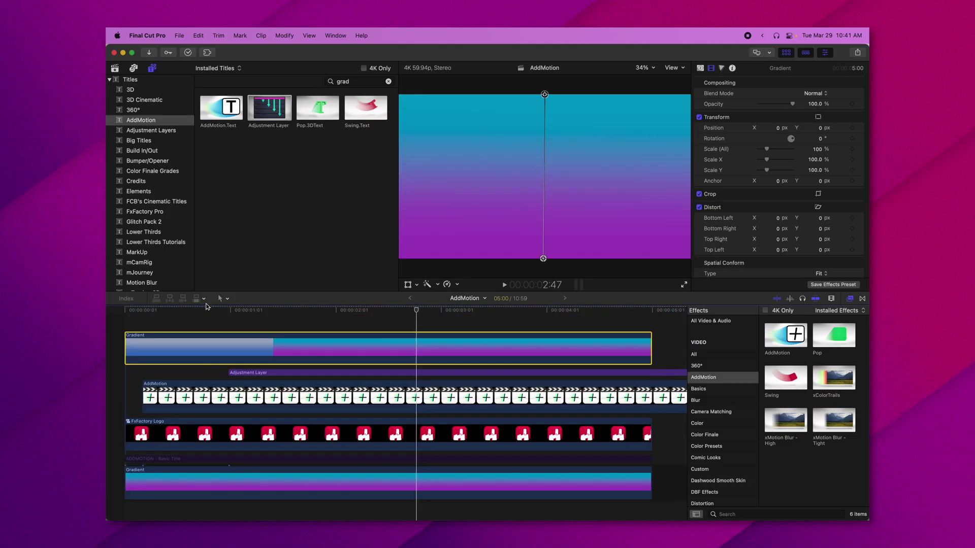
scroll(235, 453, "down", 5)
left_click(239, 418)
key("v")
scroll(241, 421, "up", 5)
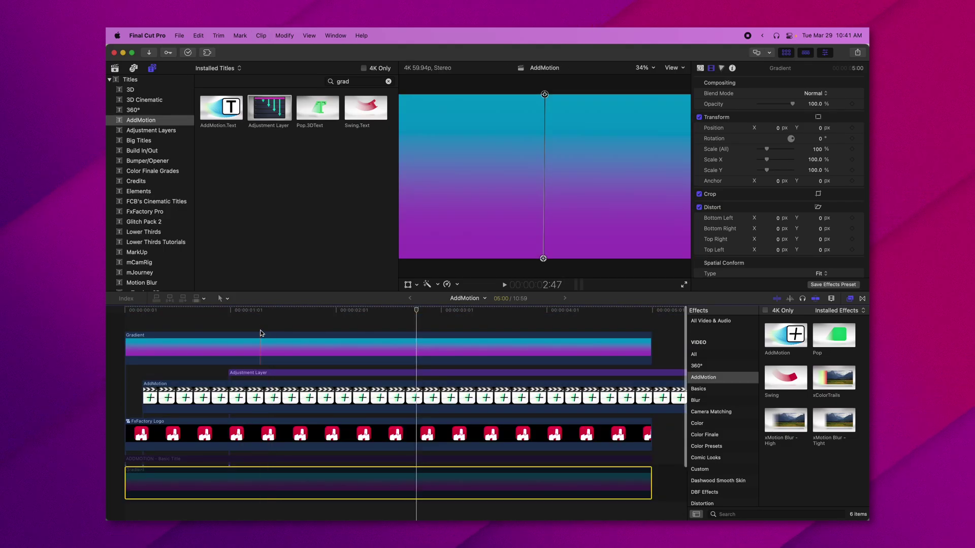
Set the upper Gradient clip's Blend Mode to Behind and scrub through the exit animation
key("Up")
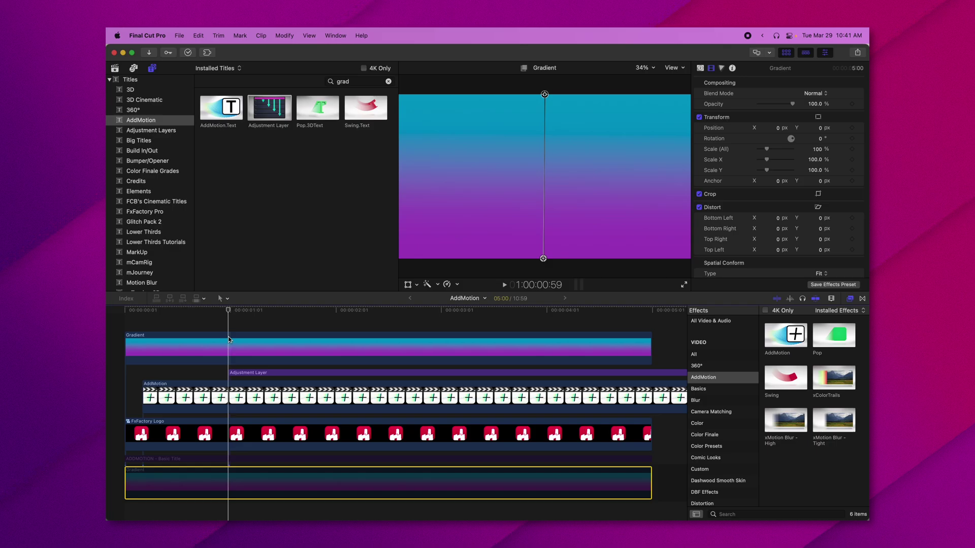
left_click(229, 340)
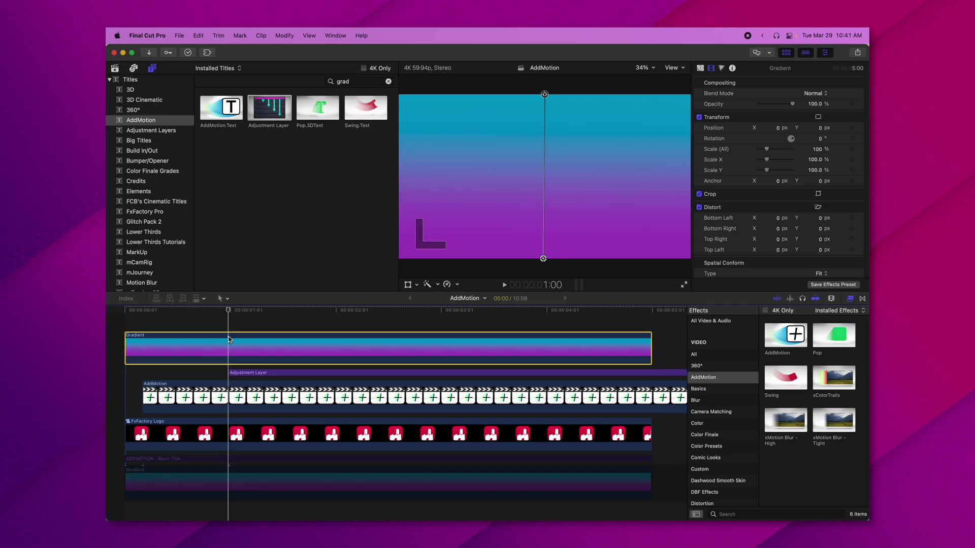
left_click(823, 95)
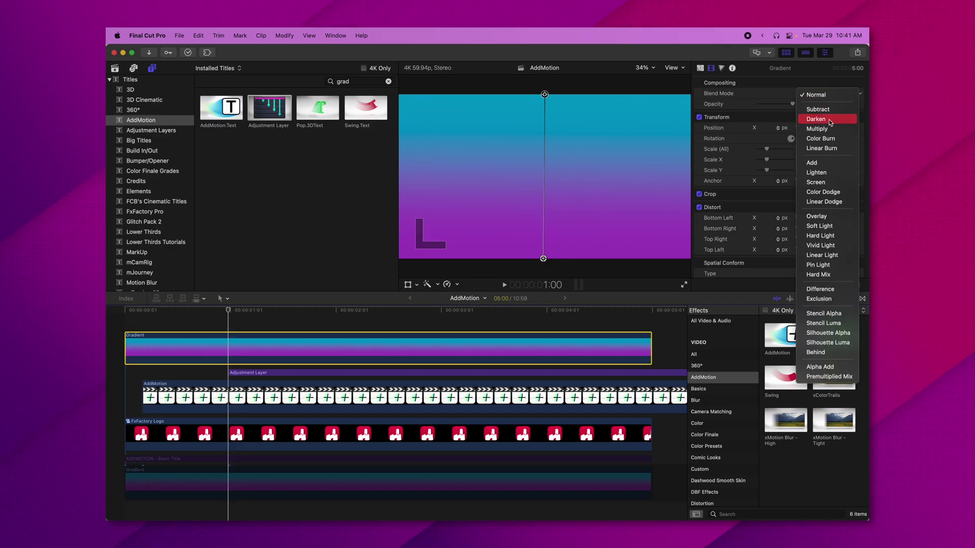
left_click(831, 352)
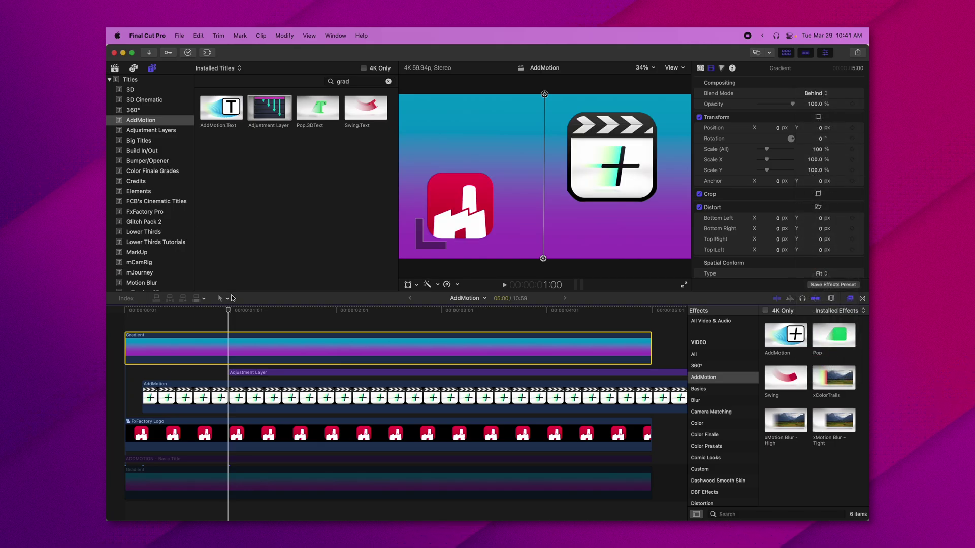
left_click_drag(233, 311, 339, 318)
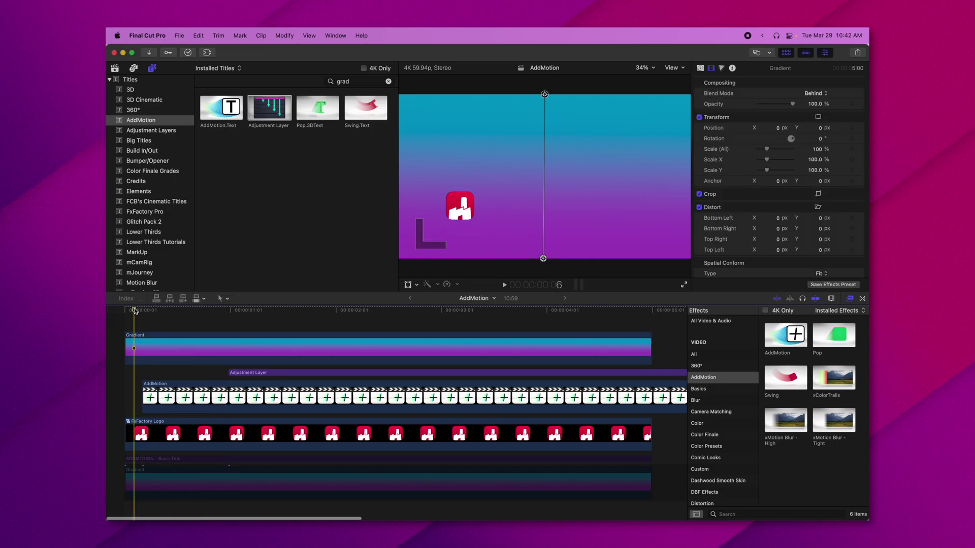
Play the animation and set the adjustment layer's AddMotion Duration to 2.3
key("space")
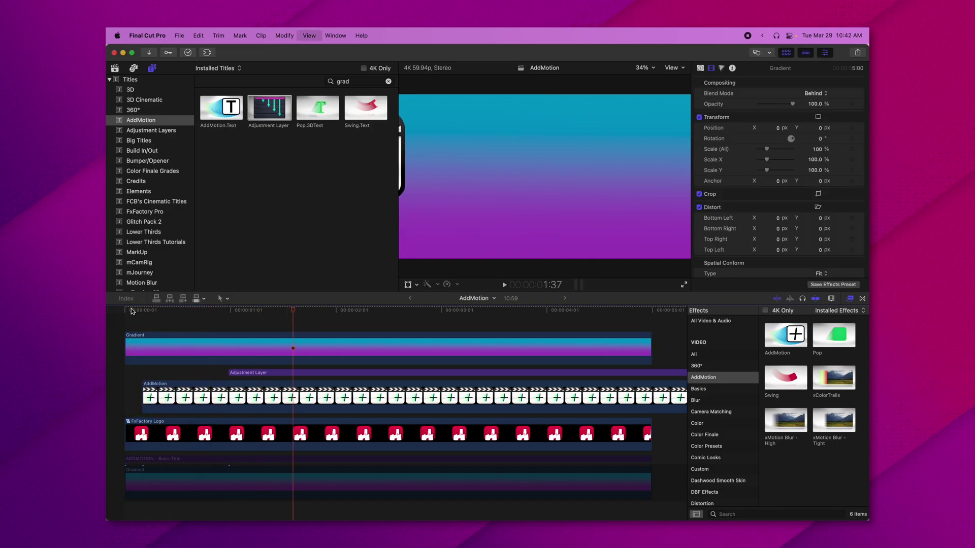
key("space")
left_click(271, 372)
left_click(295, 311)
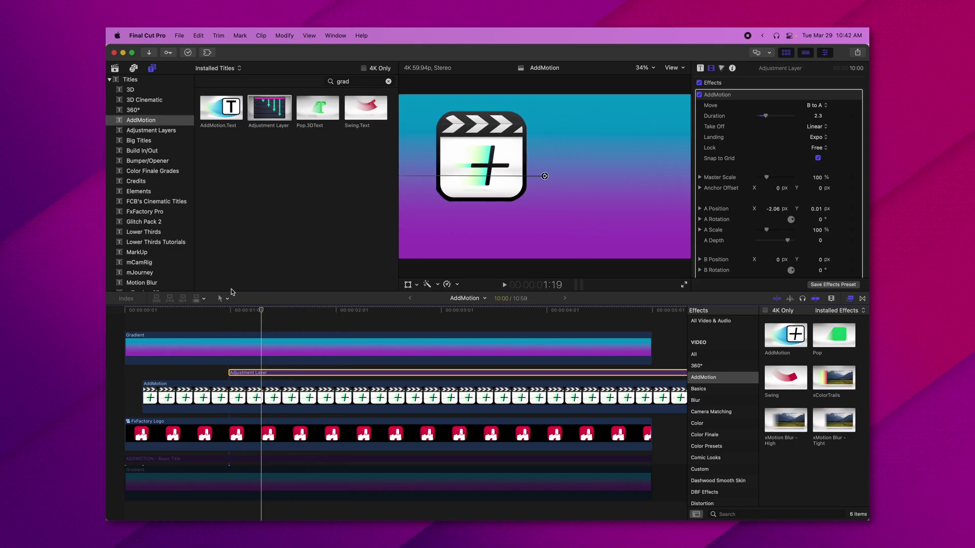
Duplicate the FxFactory Logo clip above itself and move the copy to the lower centre-right of the frame
left_click(222, 311)
left_click_drag(222, 432, 222, 390)
left_click(408, 285)
left_click_drag(438, 208, 549, 231)
Make a second copy of the FxFactory Logo, position it at X -494.0, Y 550.1, and play from the start
left_click_drag(262, 410, 261, 363)
left_click_drag(549, 222, 491, 133)
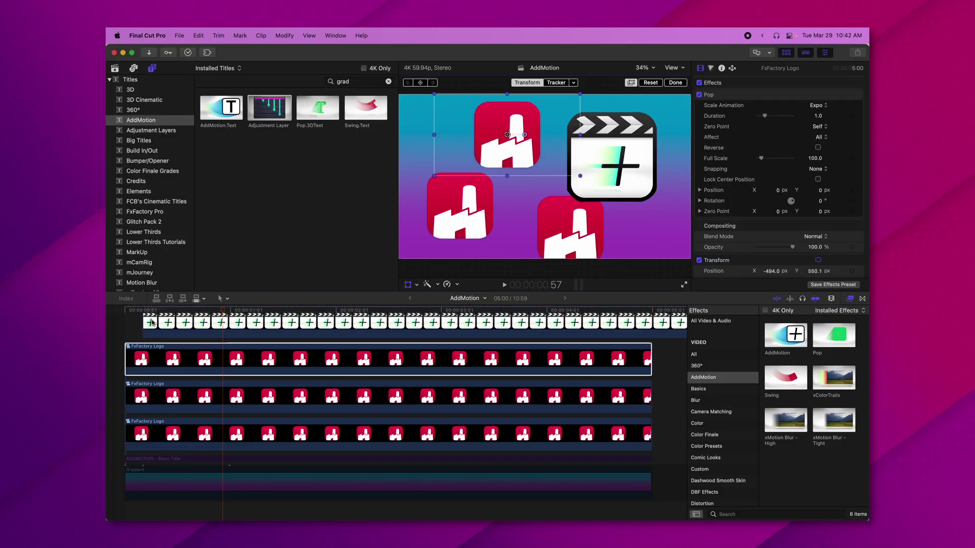
left_click(126, 310)
key("space")
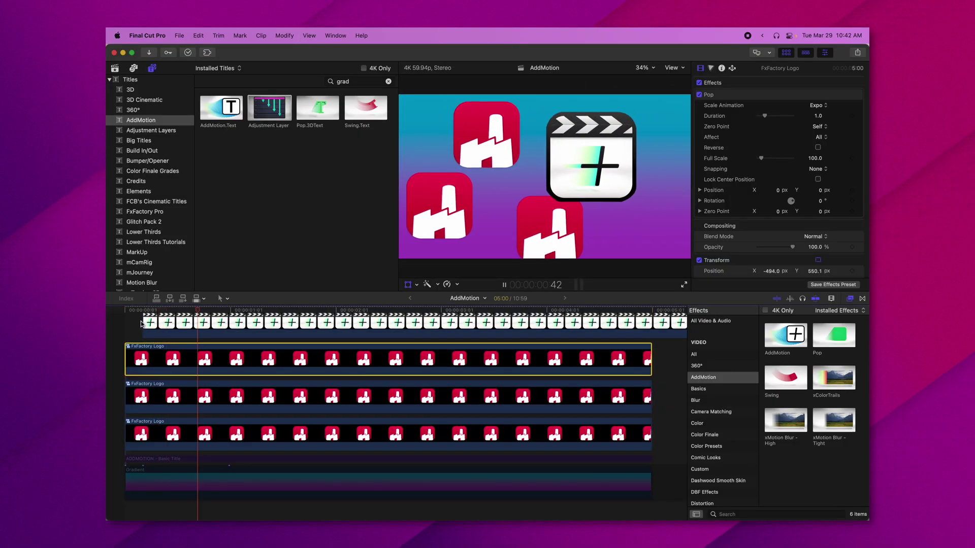